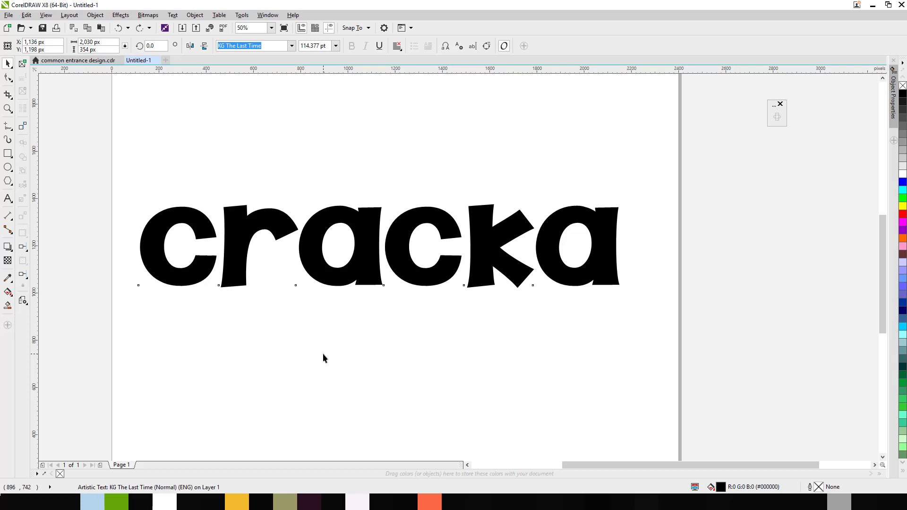
Break the word cracka apart into separate letters and enlarge the first c into a capital-sized letter
key("ctrl+k")
left_click(242, 254)
key("ctrl+k")
left_click_drag(218, 204, 257, 163)
Stagger the remaining letters into a compact, playful word layout, tilting the r and shrinking the first a
left_click_drag(271, 222, 339, 165)
left_click(309, 190)
left_click(363, 237)
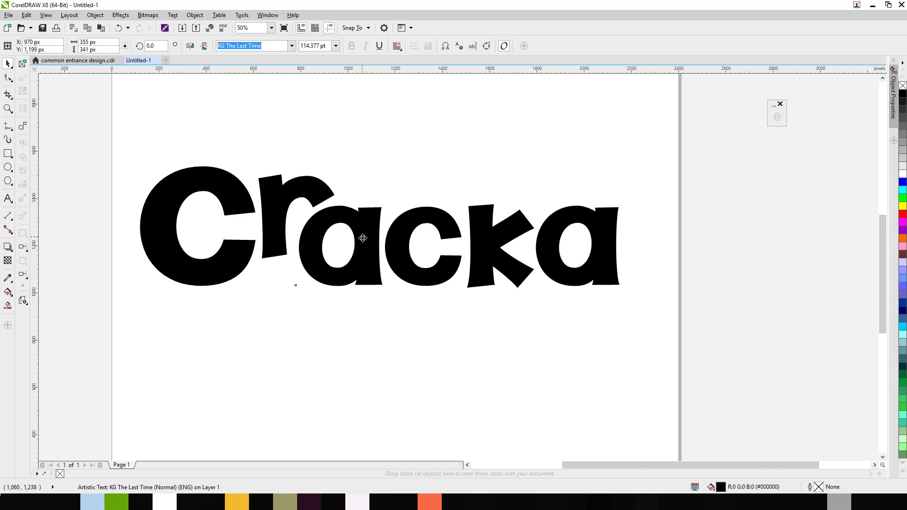
left_click_drag(385, 289, 358, 229)
left_click_drag(470, 245, 439, 242)
left_click_drag(546, 236, 503, 213)
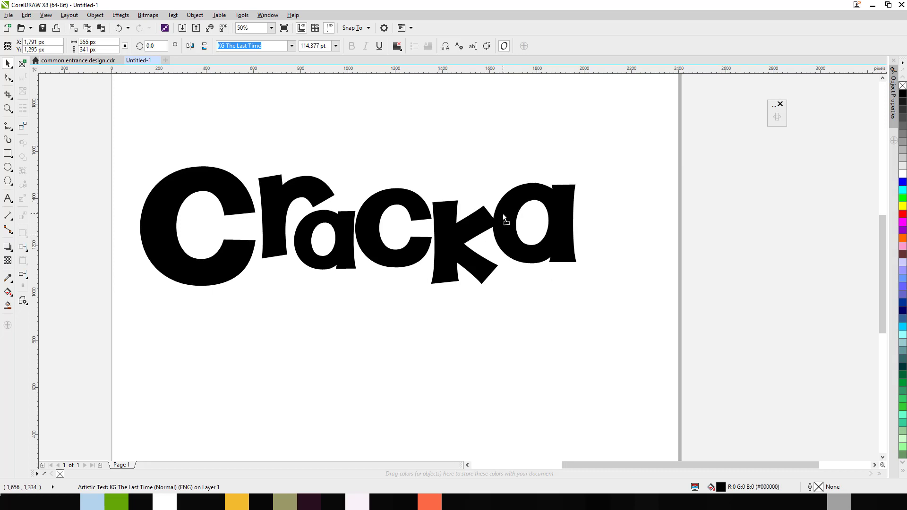
Shrink and tilt the last a beside the k, and nudge the large C closer to the r
left_click_drag(582, 185, 559, 231)
left_click(559, 232)
left_click_drag(567, 279, 572, 275)
left_click(549, 319)
left_click_drag(232, 272, 235, 270)
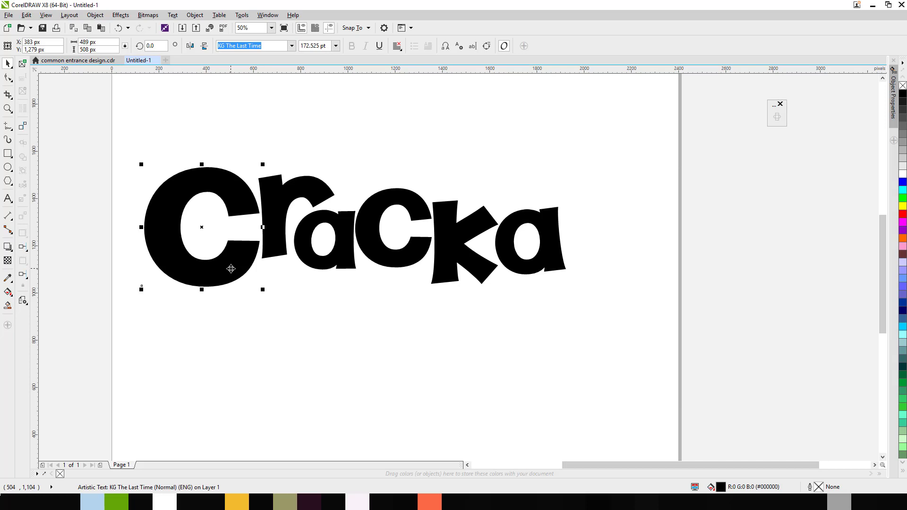
left_click(406, 333)
Reshape the k's lower leg into a long curved swoosh sweeping under the last a, and remove a surplus node from its lower edge
left_click_drag(456, 232, 452, 221)
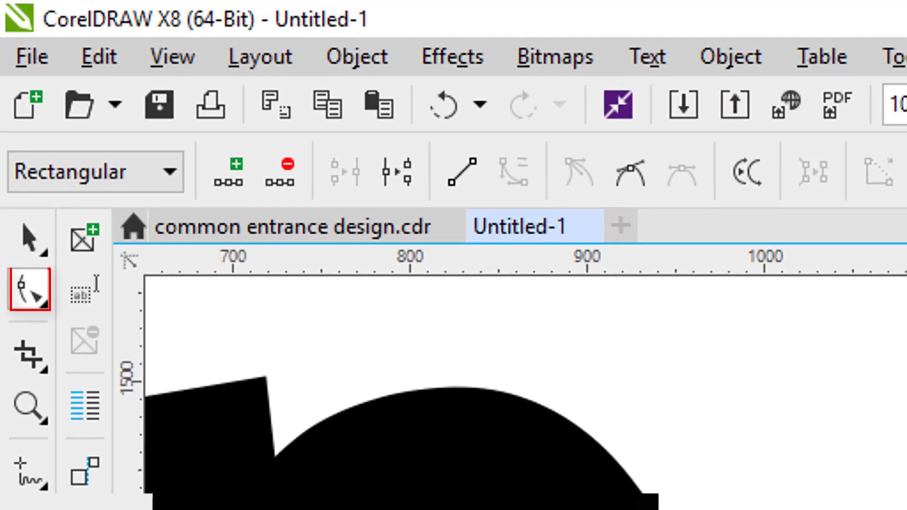
left_click_drag(466, 298, 641, 376)
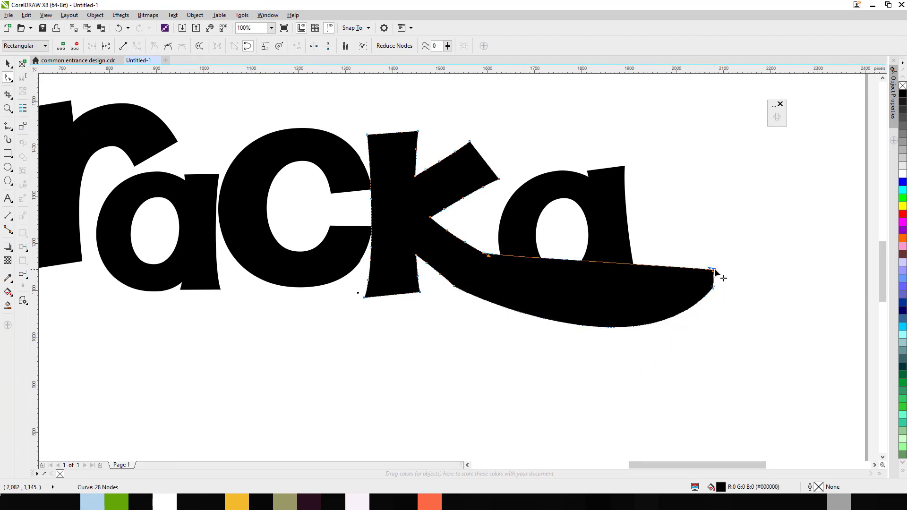
left_click_drag(714, 271, 620, 341)
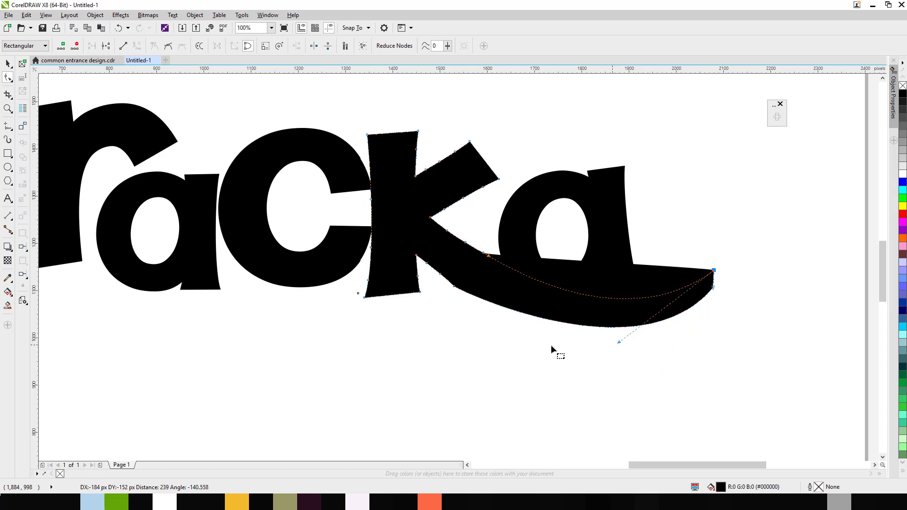
double_click(455, 286)
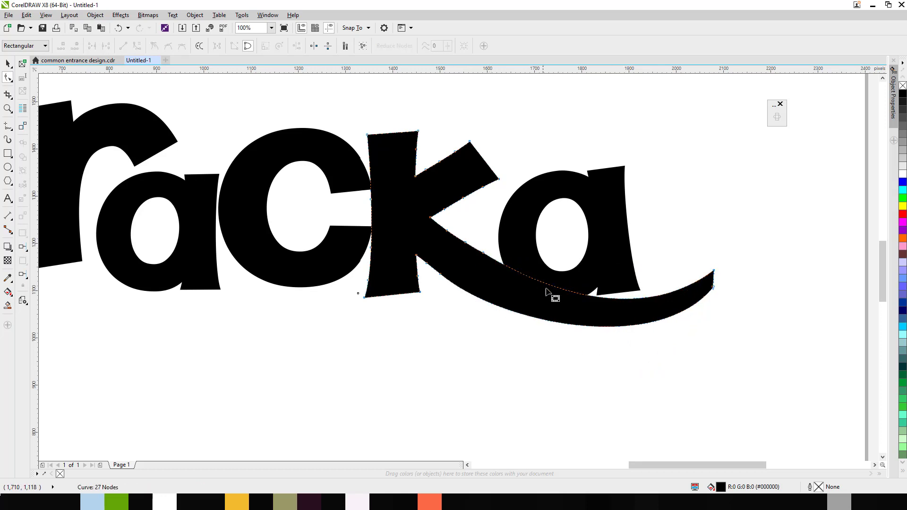
Raise the last a so that it sits just above the k's swoosh
key("space")
left_click_drag(530, 231, 525, 209)
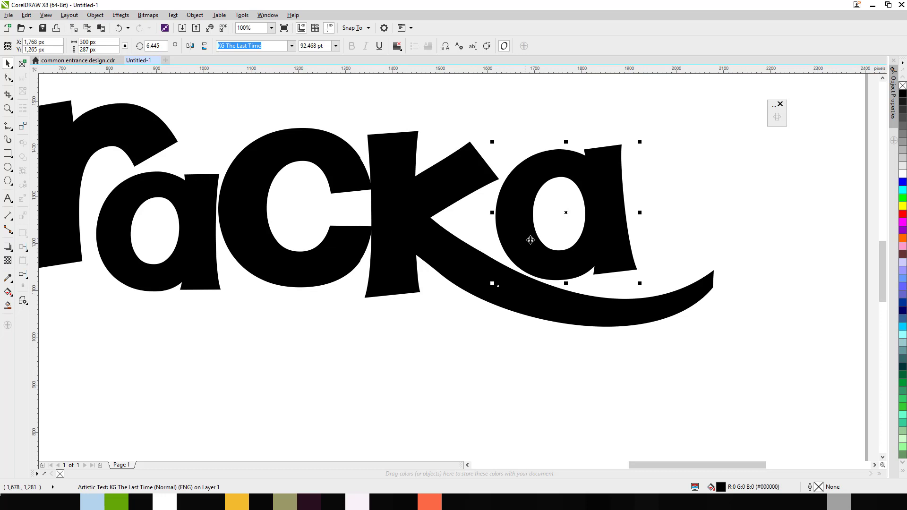
scroll(516, 264, "down", 2)
left_click(515, 292)
scroll(474, 253, "up", 1)
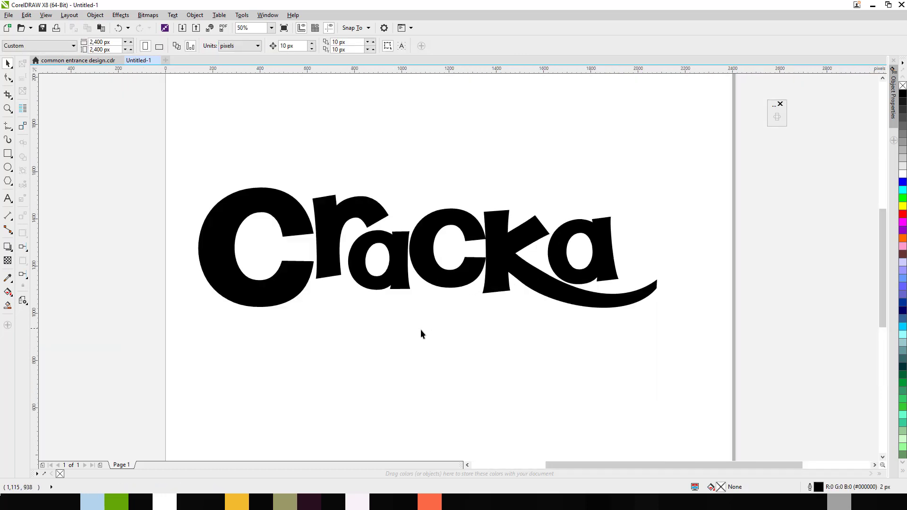
Rotate the first a slightly and tuck it closer under the r, and nudge the large C towards the r
left_click(400, 286)
left_click(399, 286)
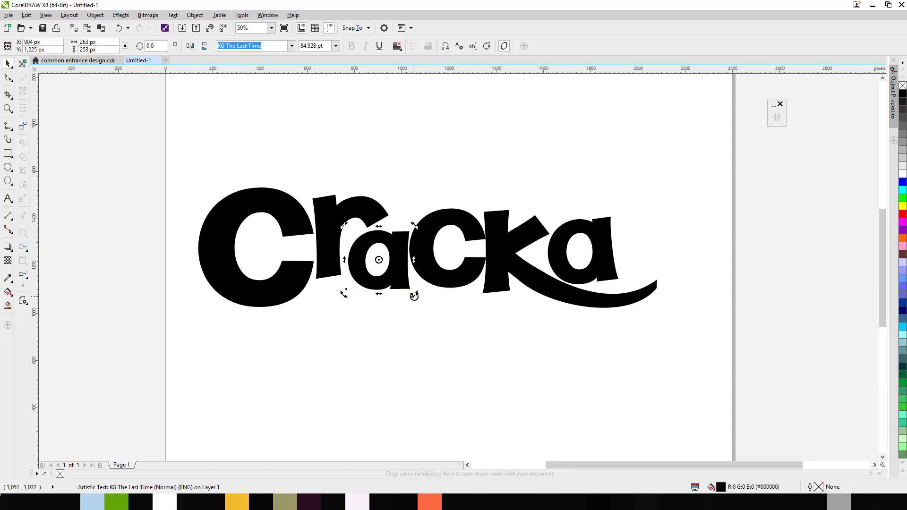
left_click_drag(414, 297, 398, 269)
left_click(414, 291)
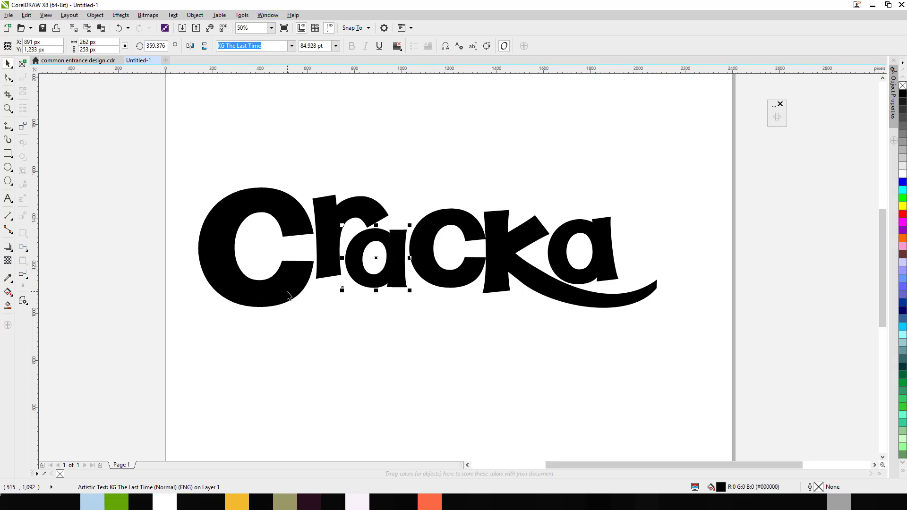
left_click_drag(288, 295, 291, 296)
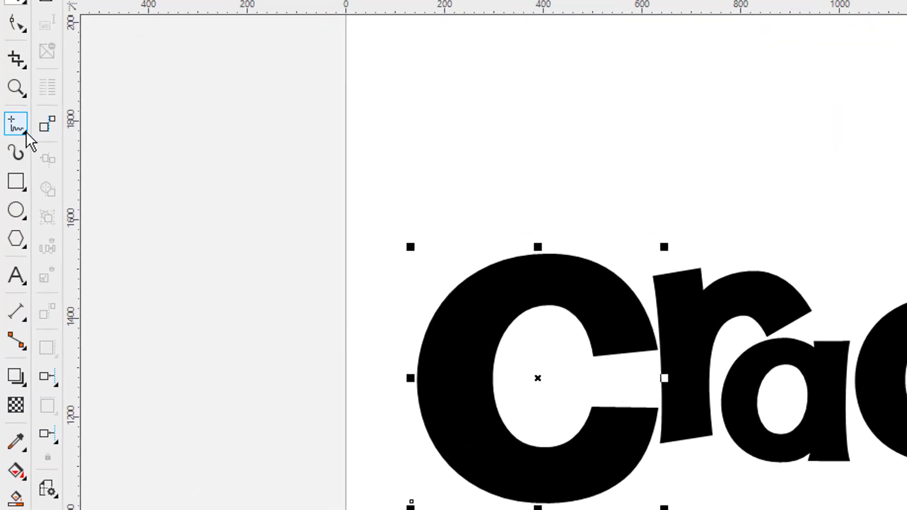
Draw a closed straight-sided Bezier shape over the open ends of the large C as a cutting shape
left_click(23, 134)
left_click(68, 169)
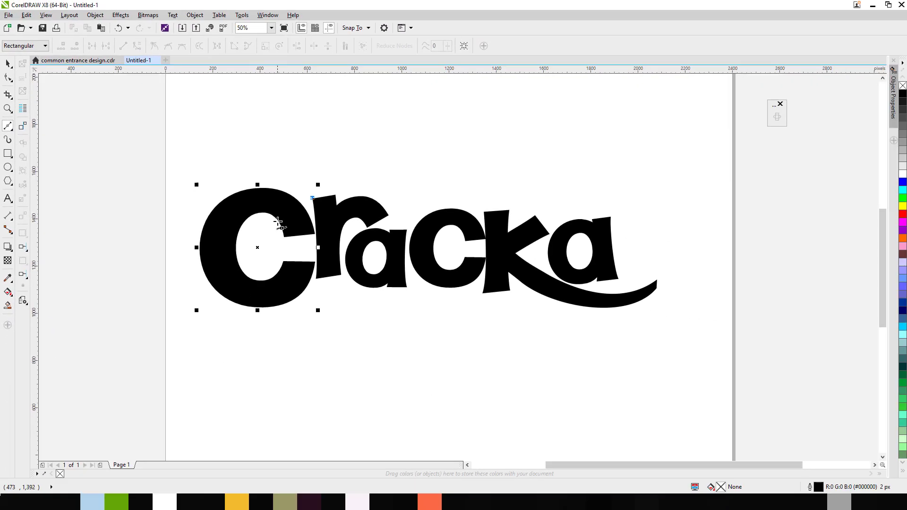
left_click(335, 240)
left_click(324, 297)
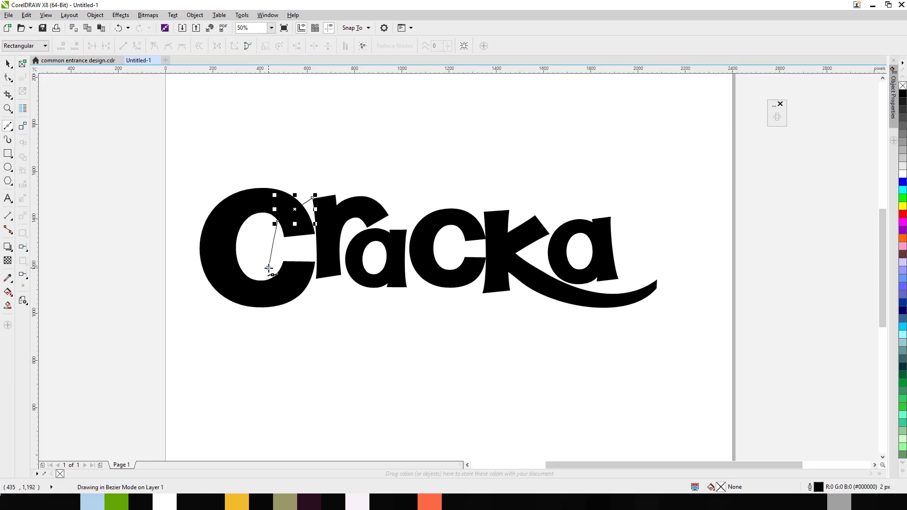
left_click(307, 301)
left_click(341, 301)
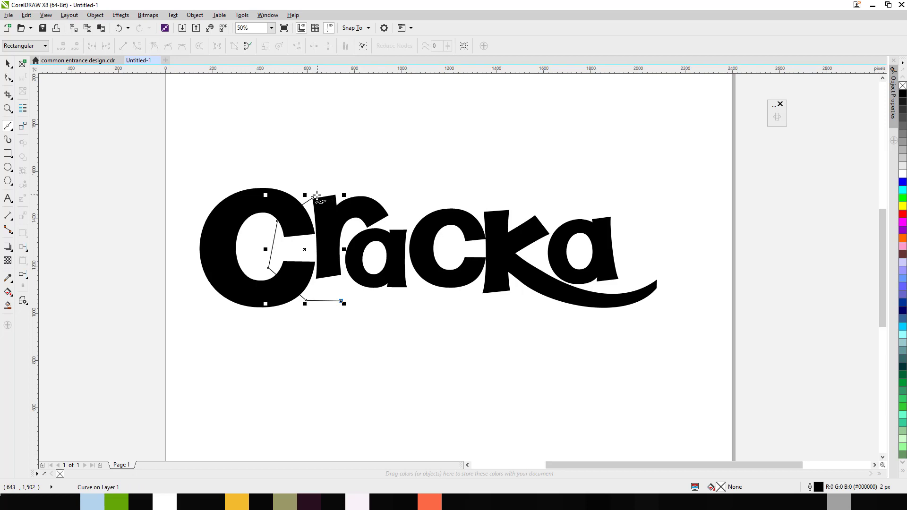
left_click(319, 200)
Trim the large C's ends with the drawn shape and delete the cutting shape
key("space")
left_click(246, 205, "shift")
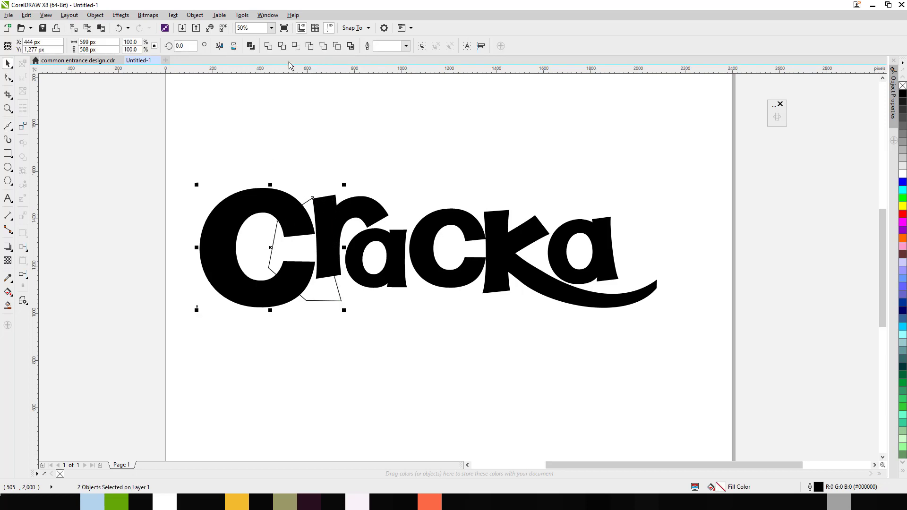
left_click(285, 46)
left_click(299, 243)
key("Delete")
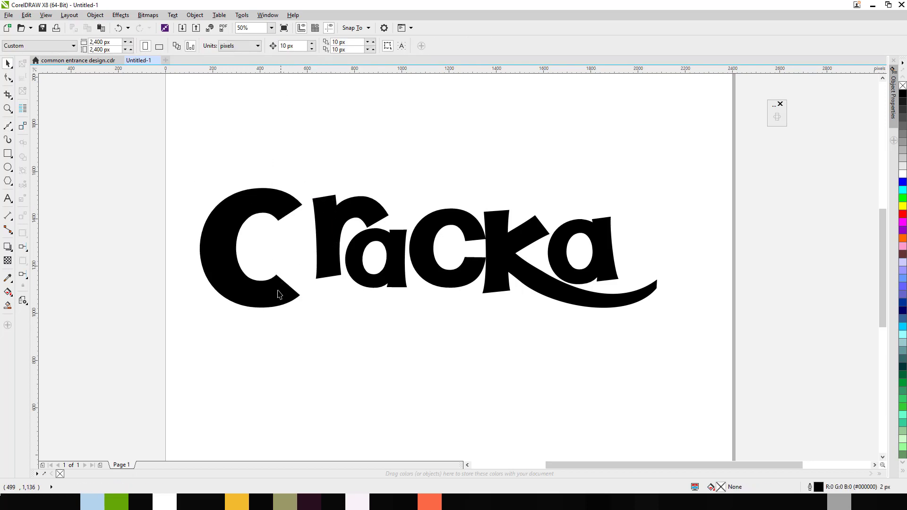
Rotate the trimmed large C by about 17 degrees and move it right up to the r
left_click(285, 298)
left_click(300, 294)
left_click_drag(320, 321, 337, 317)
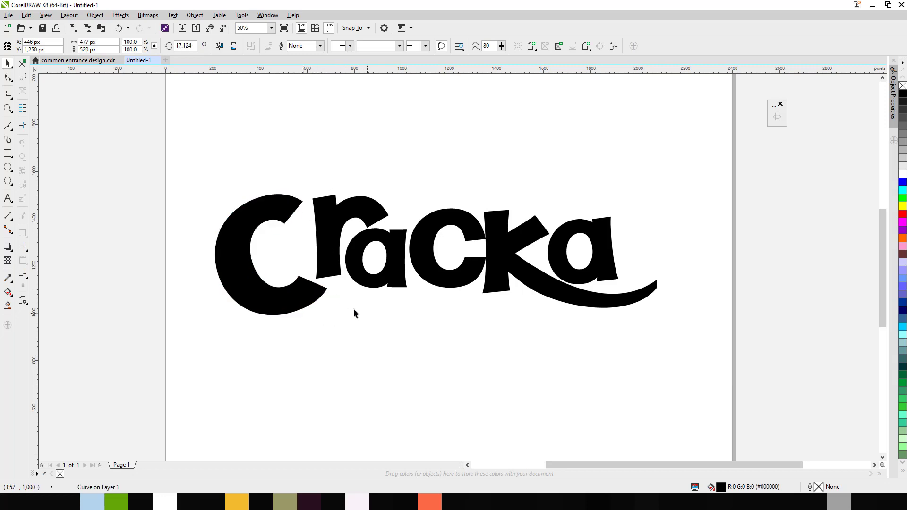
left_click(354, 311)
left_click(301, 290)
left_click_drag(301, 290, 306, 289)
left_click(382, 319)
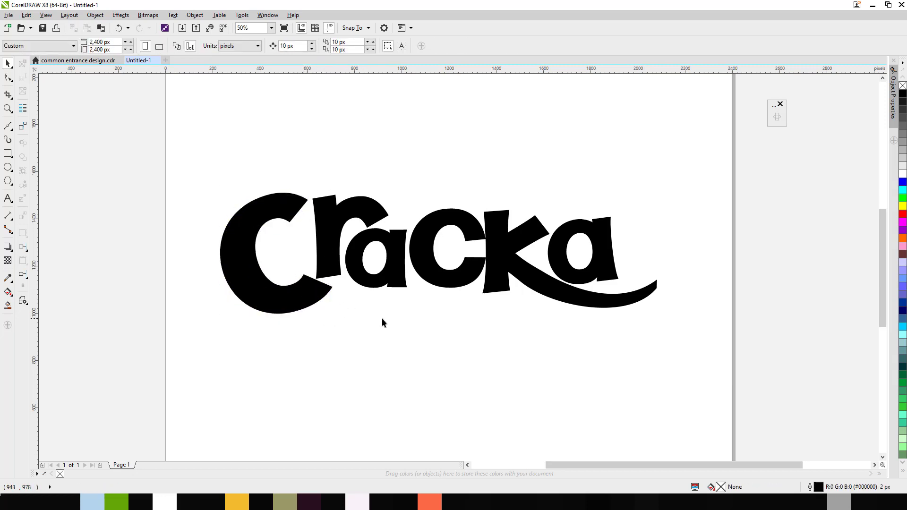
Reposition the middle c between the a and k, and draw a closed four-point Bezier shape over its upper end
left_click(449, 227)
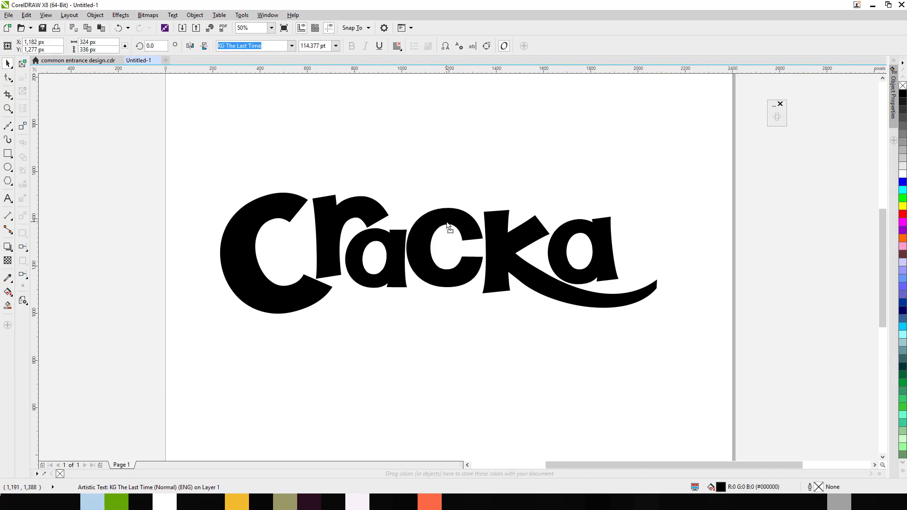
scroll(484, 235, "up", 1)
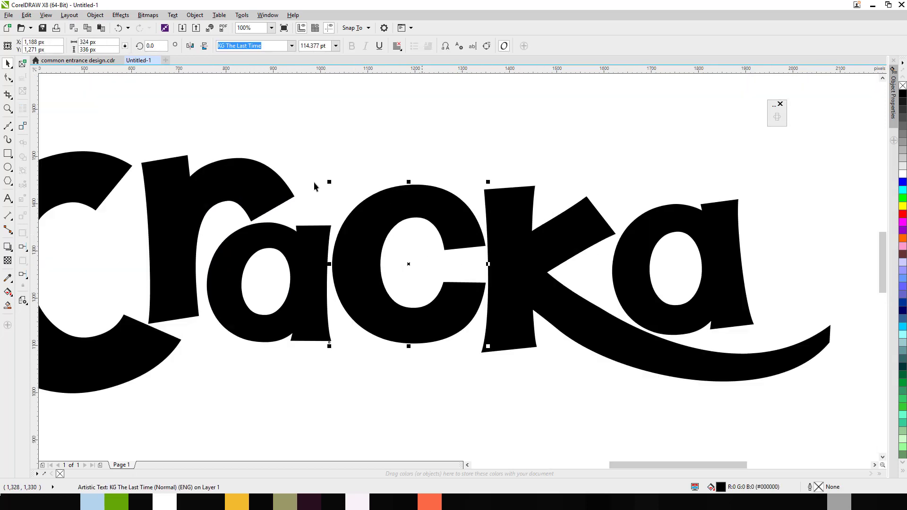
left_click(8, 126)
left_click(479, 191)
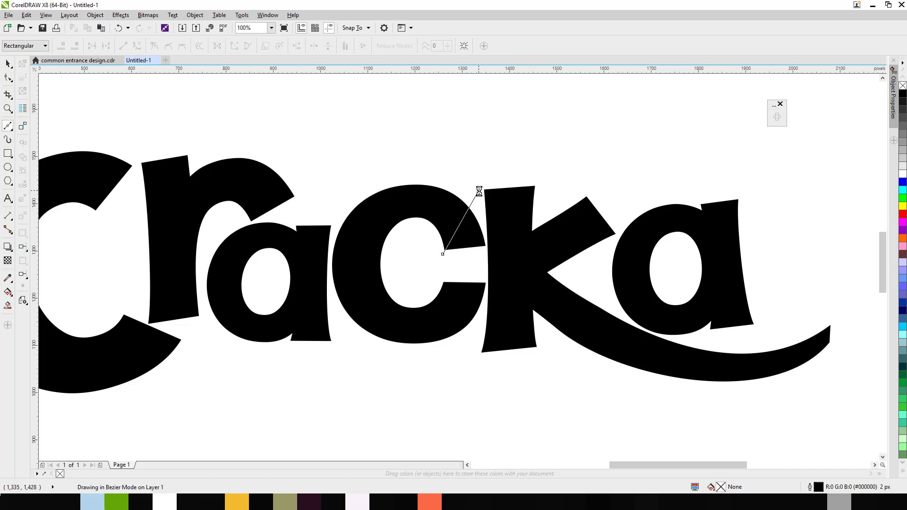
left_click(500, 242)
left_click(462, 261)
left_click(443, 255)
key("space")
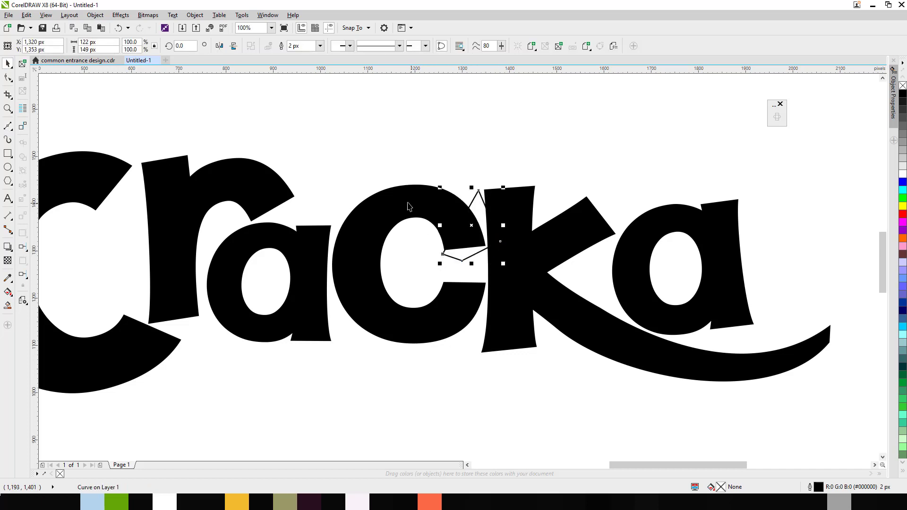
Trim the middle c's upper end with the four-point shape and delete the cutting shape
left_click(402, 200, "shift")
left_click(283, 46)
left_click(381, 100)
left_click(458, 230)
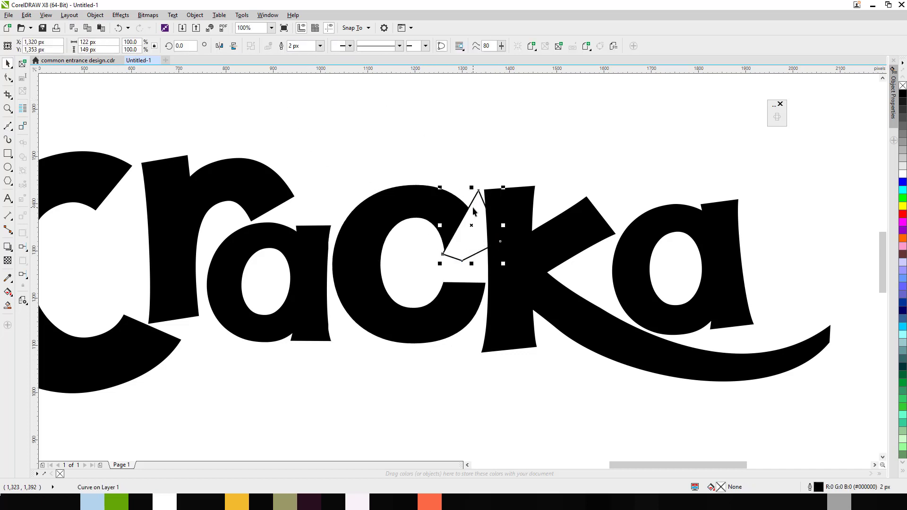
key("Delete")
Delete the nodes at the sharp inner corner of the middle c's upper end
scroll(458, 232, "down", 2)
scroll(447, 220, "up", 2)
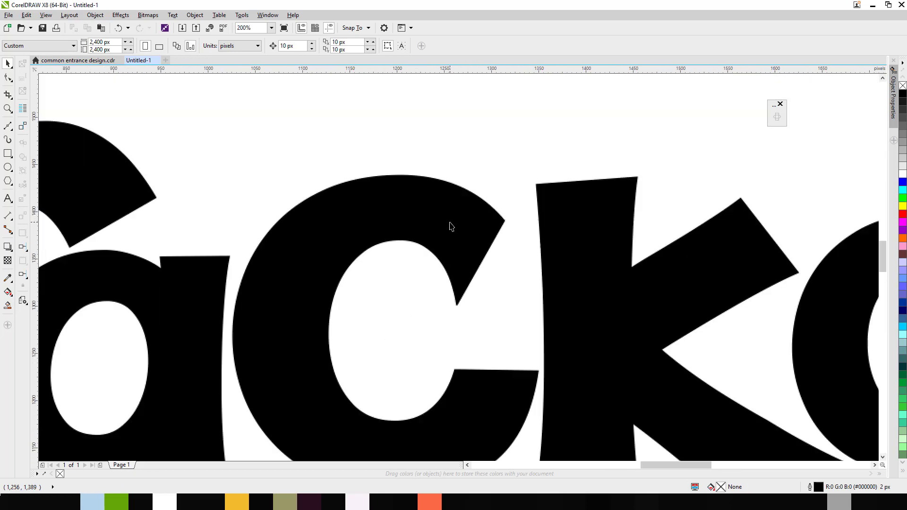
double_click(457, 235)
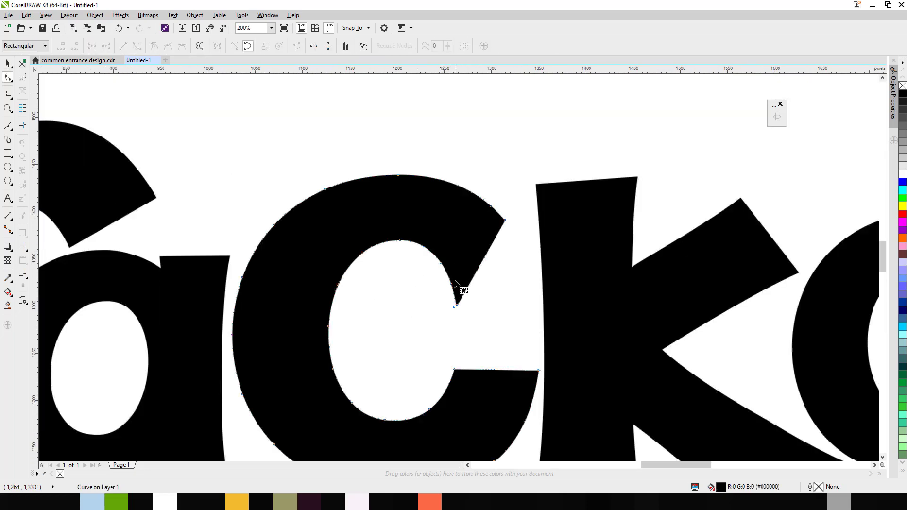
left_click(456, 306)
key("Delete")
left_click_drag(446, 296, 474, 324)
key("Delete")
Adjust the curve handles at the middle c's upper end to form a rounded terminal
left_click_drag(442, 265, 469, 309)
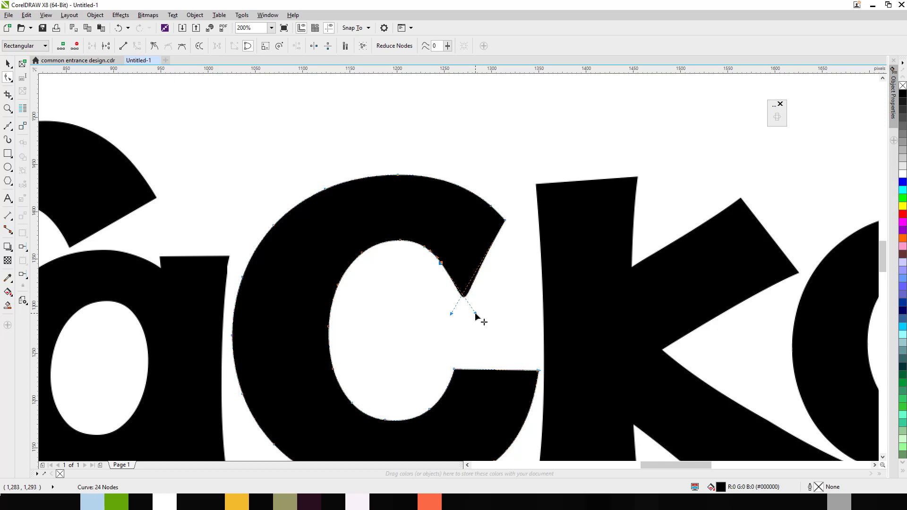
left_click_drag(475, 314, 451, 276)
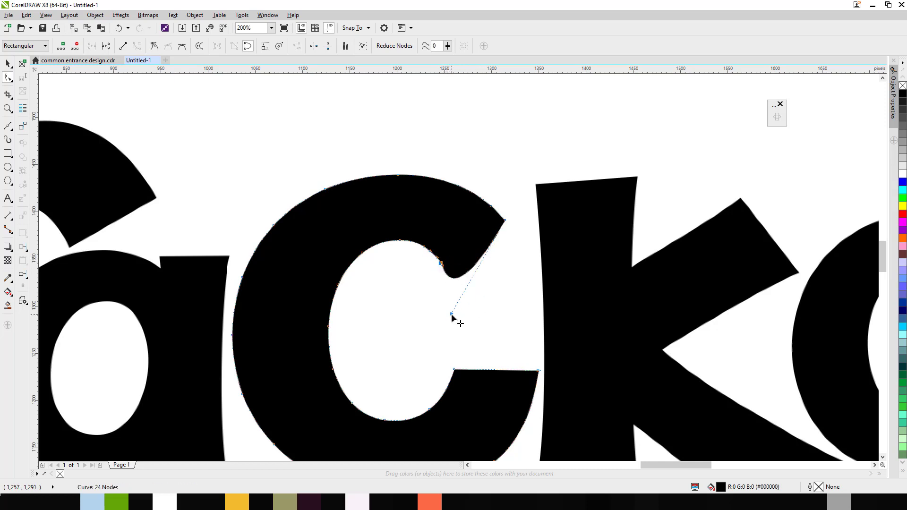
left_click_drag(451, 314, 470, 270)
key("space")
scroll(428, 258, "down", 2)
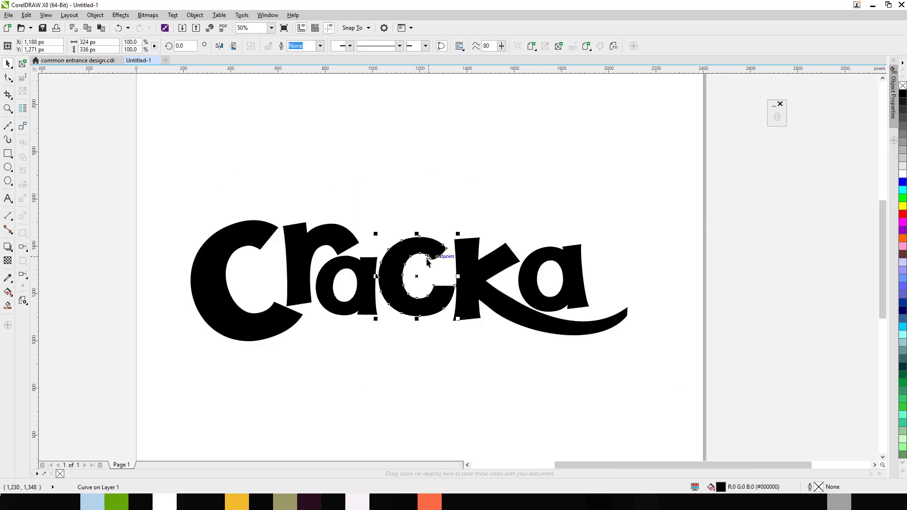
key("Escape")
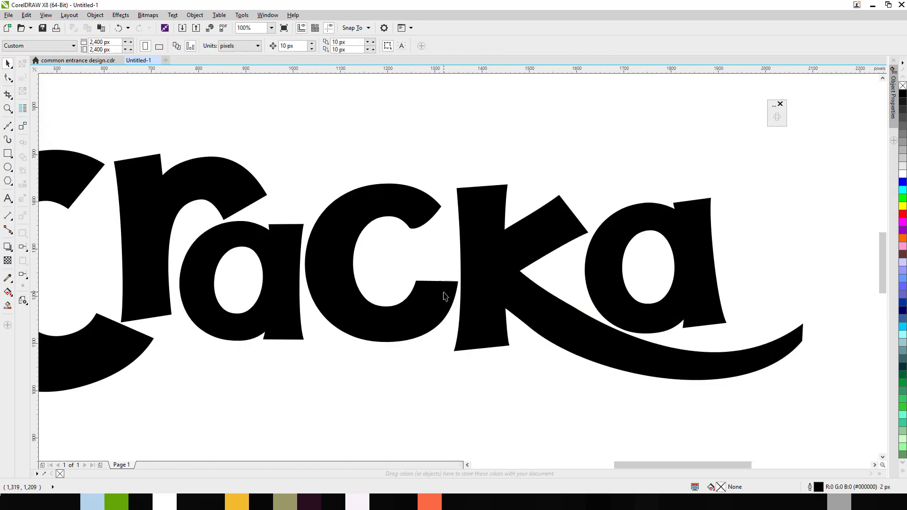
Shrink the last a slightly to clear the k's swoosh and convert it to curves
scroll(449, 299, "down", 1)
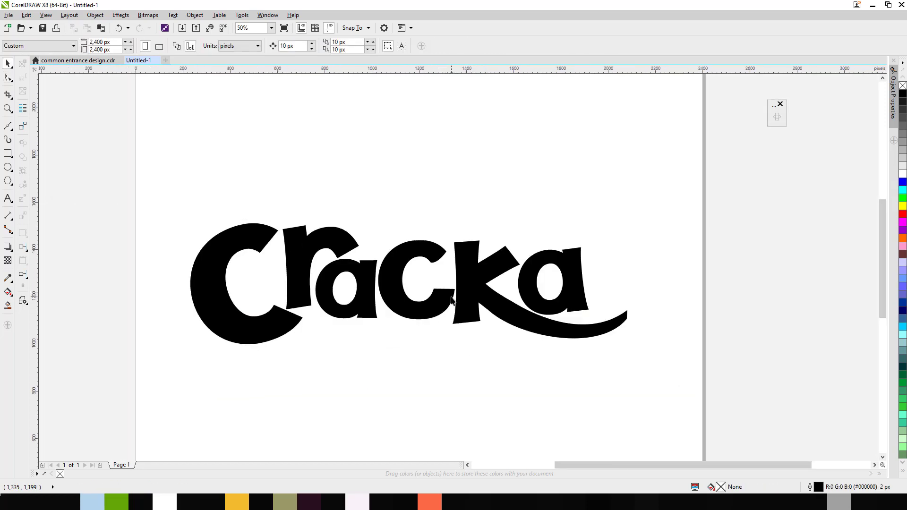
left_click(509, 317)
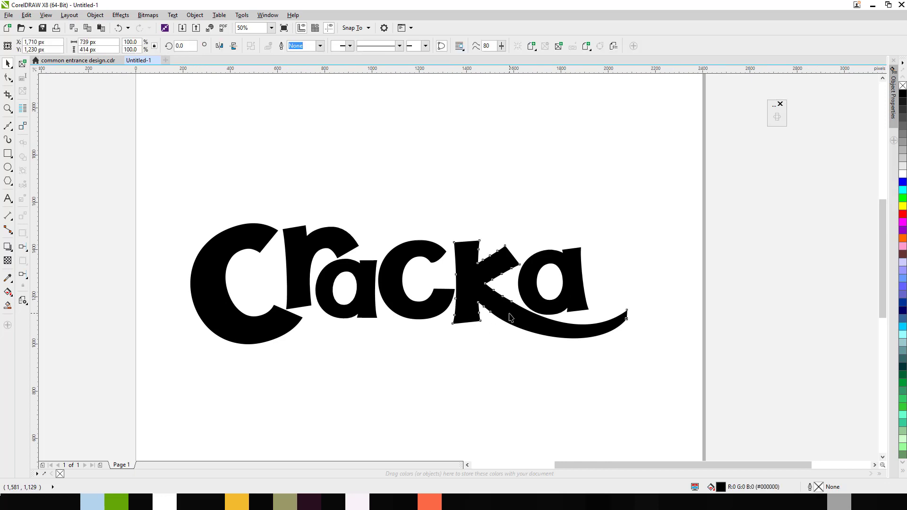
left_click(576, 302)
left_click_drag(592, 319, 575, 295)
key("ctrl+q")
Reshape the k's upper arm into a sharp point reaching above the last a
left_click(500, 260)
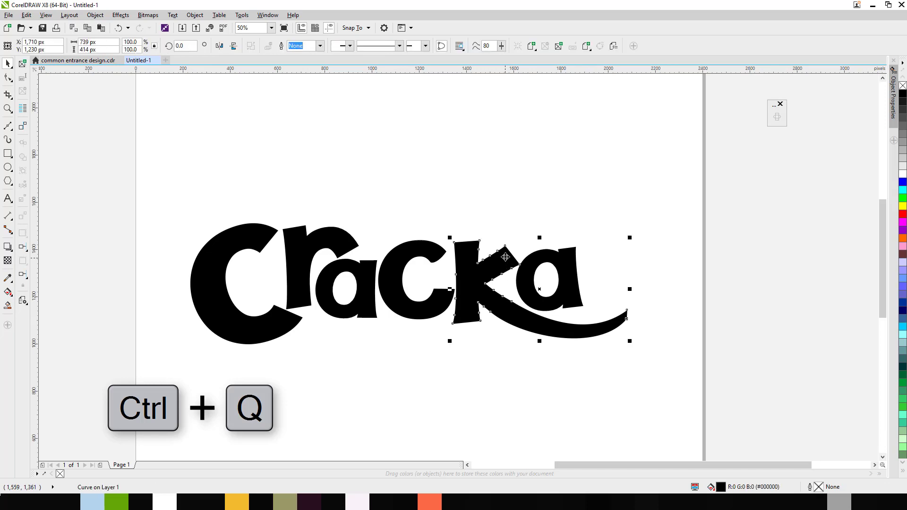
key("F10")
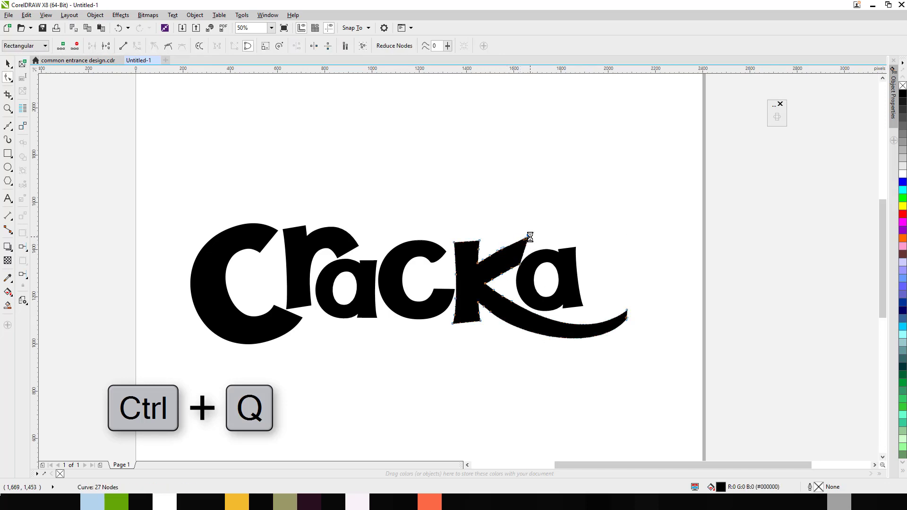
left_click_drag(530, 237, 529, 232)
key("space")
key("Escape")
scroll(517, 265, "up", 2)
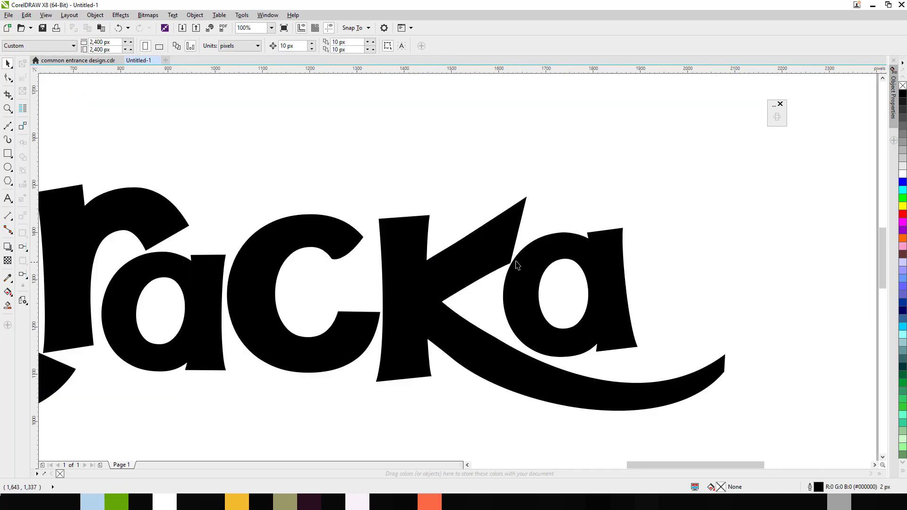
Delete the node at the lower outer corner of the k's upper arm so that edge becomes curved
key("F10")
left_click(510, 269)
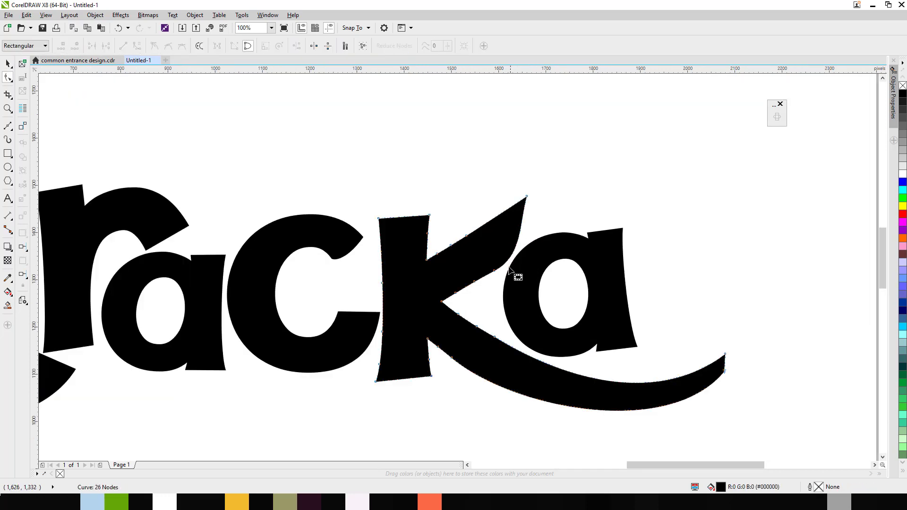
Try to round the end of the k's upper arm by deleting its tip node
left_click(494, 270)
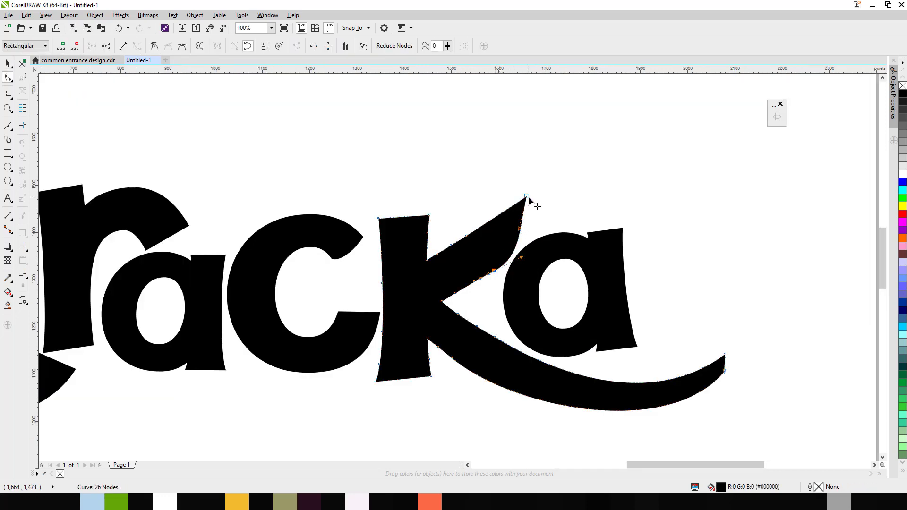
key("Delete")
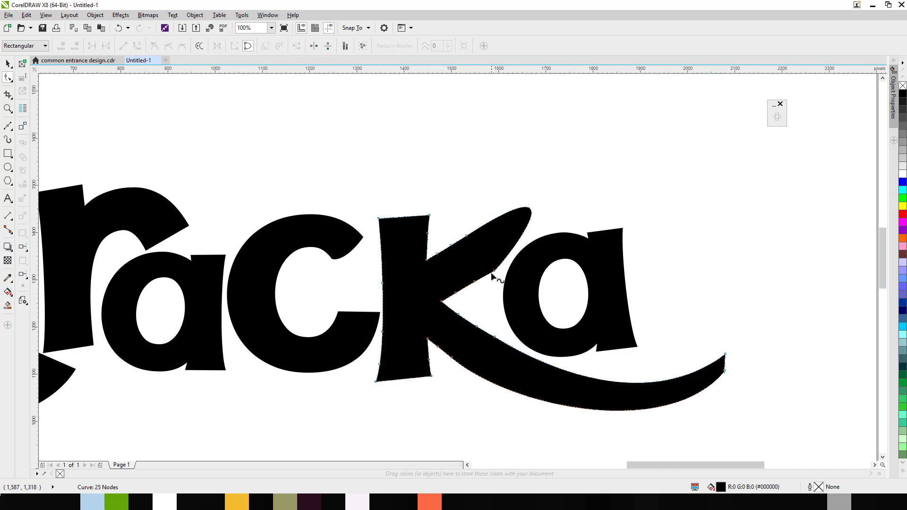
scroll(491, 276, "down", 2)
key("space")
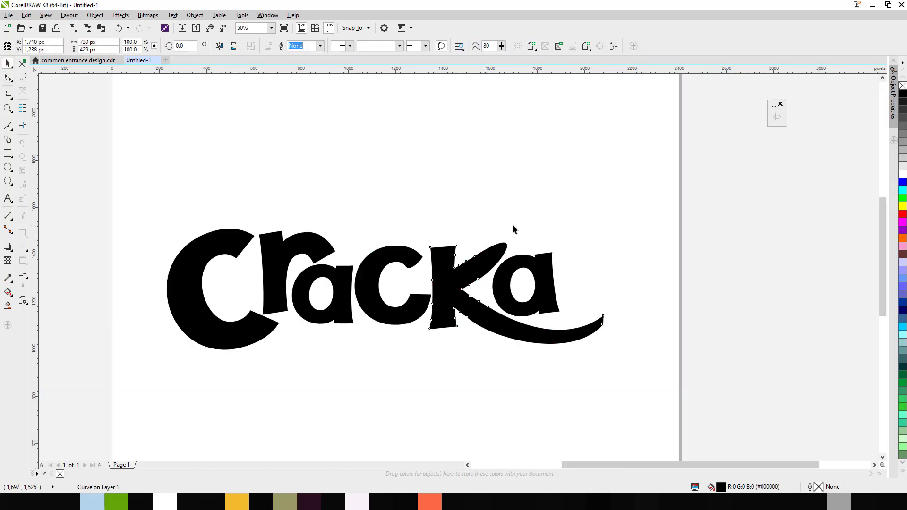
key("ctrl+z")
left_click(551, 204)
key("ctrl+z")
left_click(548, 225)
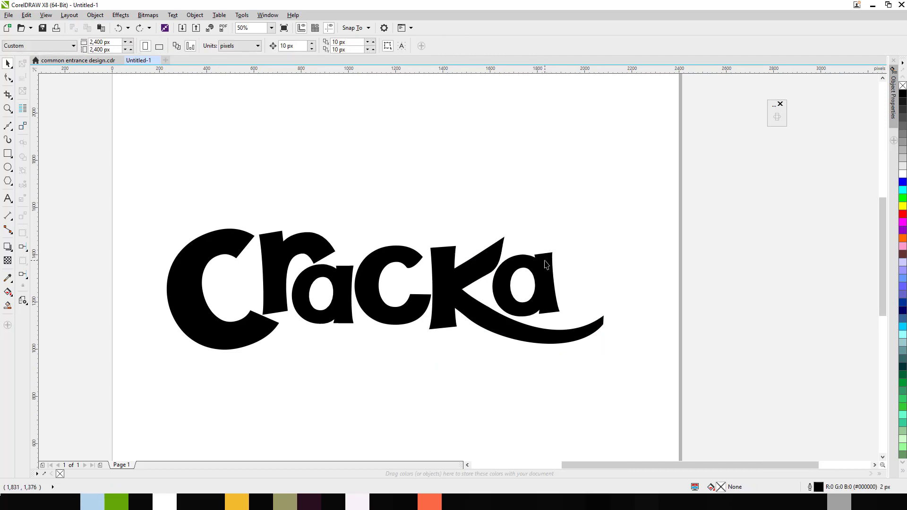
Add a node on each side of the k's upper arm tip and delete the tip node between them
scroll(507, 244, "up", 1)
double_click(499, 244)
scroll(499, 244, "up", 2)
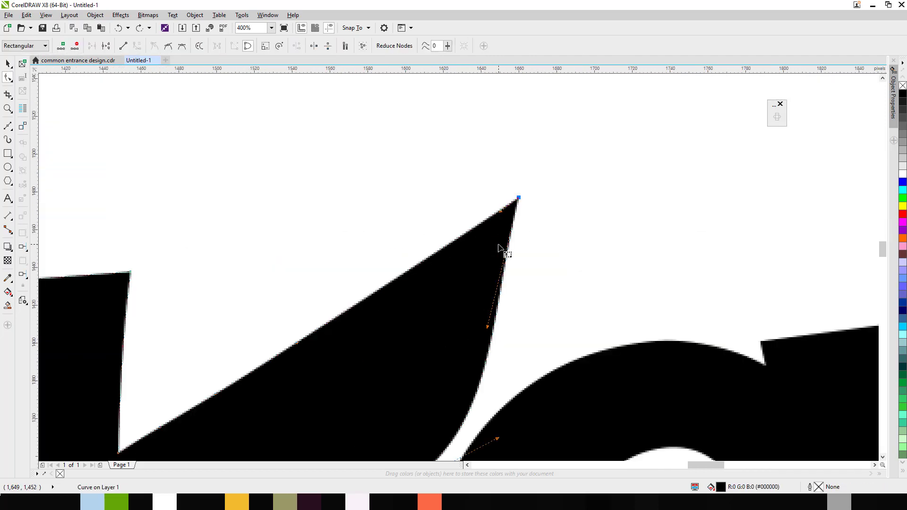
double_click(476, 226)
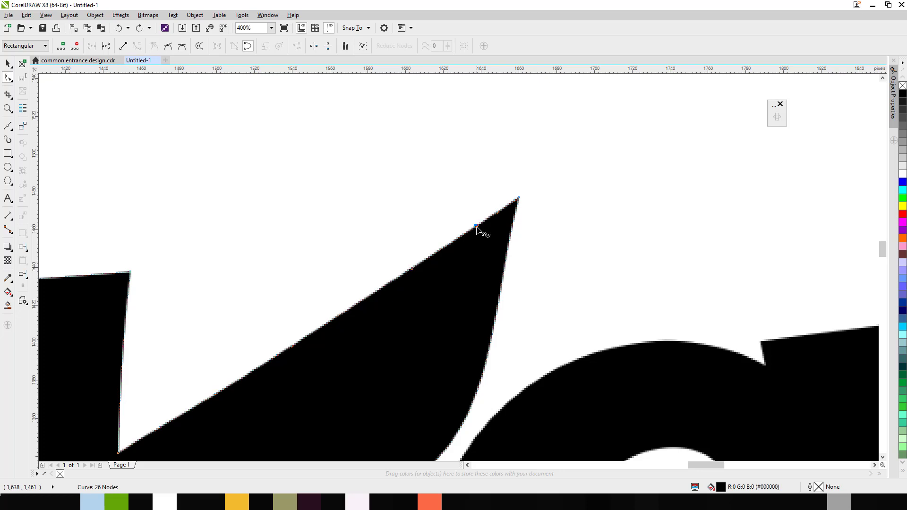
double_click(507, 251)
left_click(519, 198)
key("Delete")
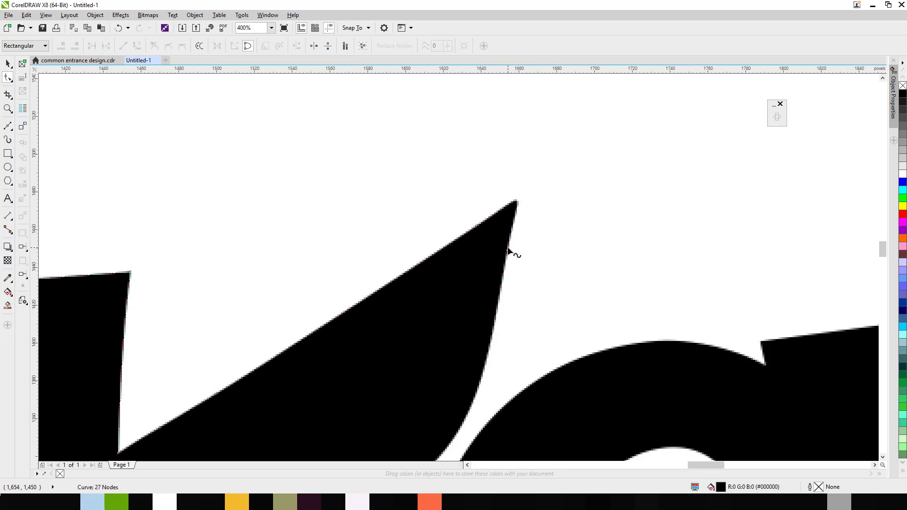
Shorten the curve handles at the end of the k's upper arm to form a small rounded tip
left_click(510, 253)
left_click_drag(529, 189, 506, 205)
left_click_drag(543, 179, 500, 272)
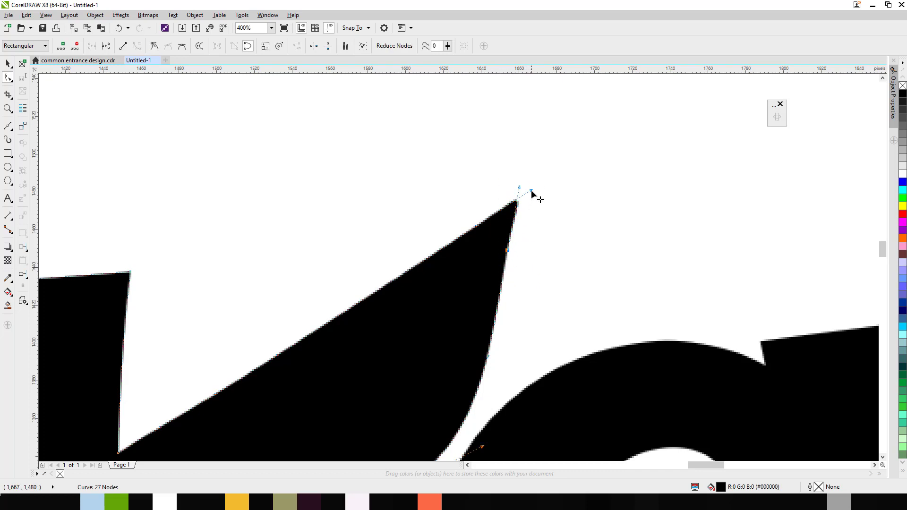
left_click_drag(533, 194, 515, 215)
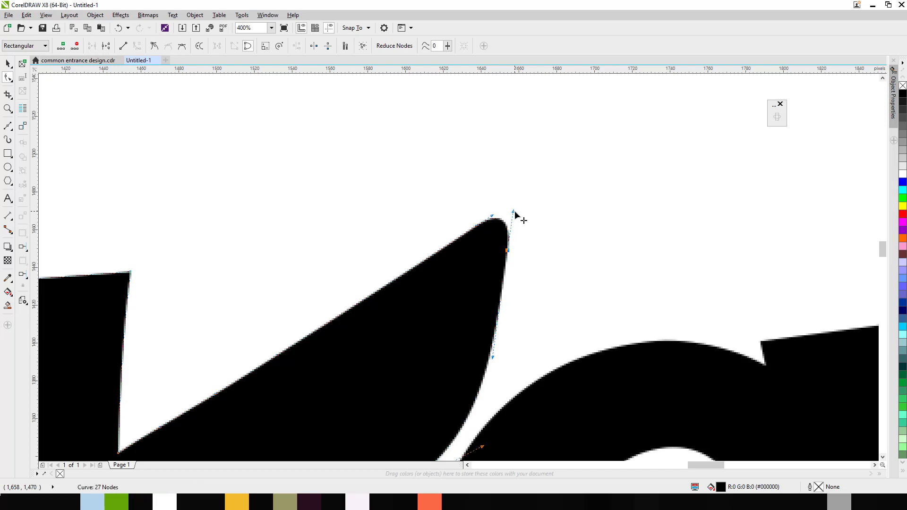
key("space")
key("Escape")
Set the document's view mode to Enhanced
left_click(46, 15)
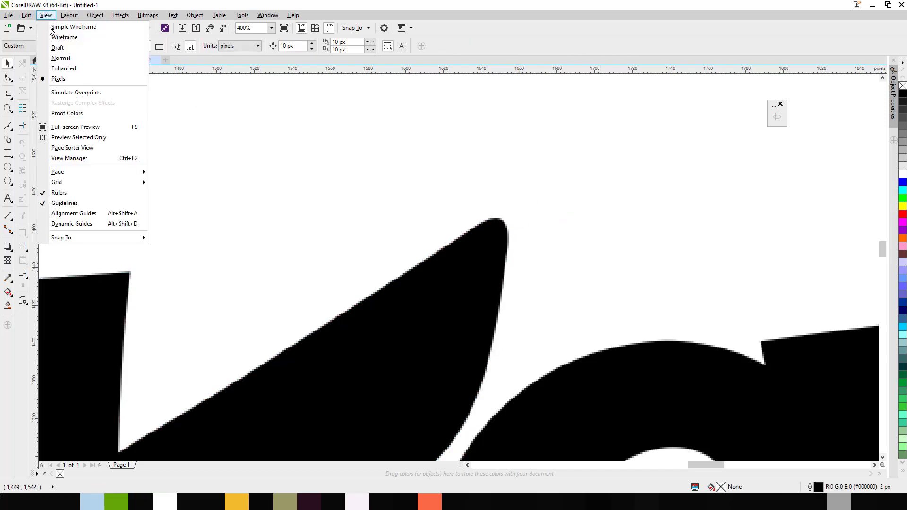
left_click(64, 68)
scroll(418, 209, "down", 2)
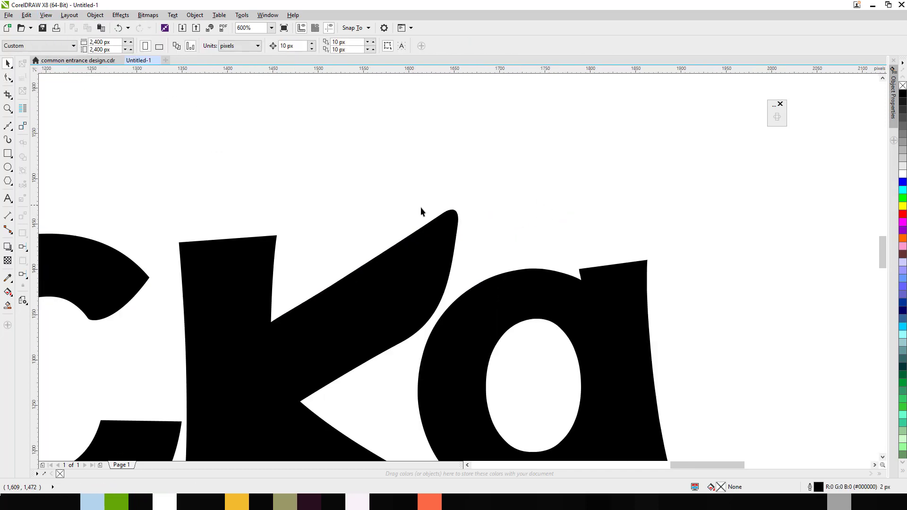
Give the middle a a curved tail at its foot and replace the last a with a rotated copy of it
scroll(457, 220, "down", 1)
scroll(578, 283, "down", 1)
left_click_drag(353, 360, 418, 372)
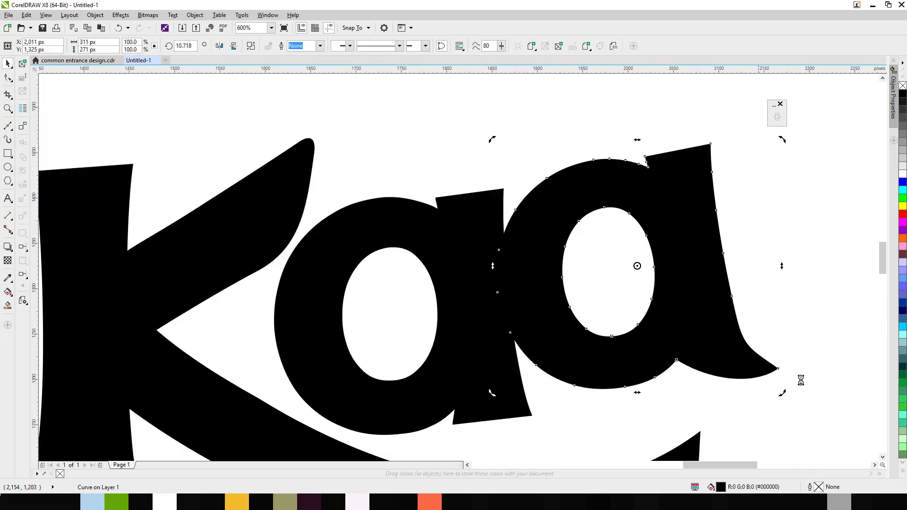
key("Delete")
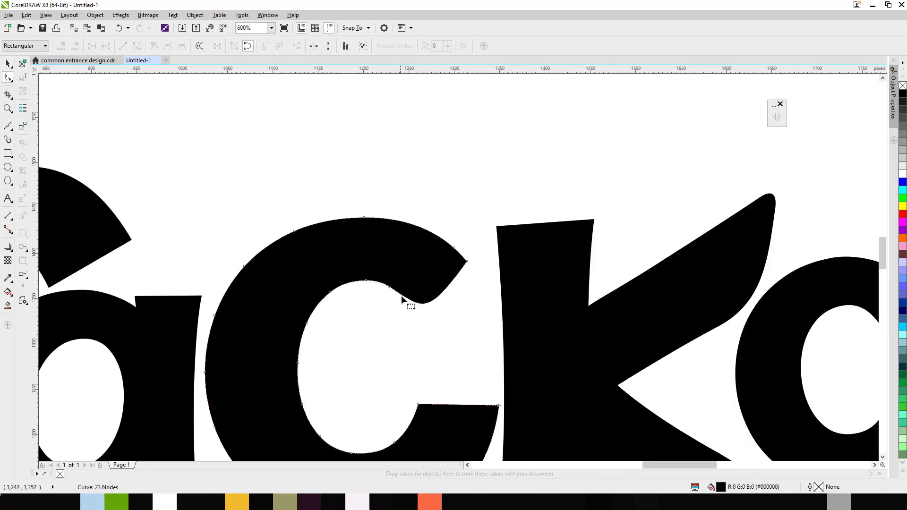
Curve the middle c's inner upper end and the first C's lower end into smooth rounded terminals
left_click_drag(402, 298, 448, 288)
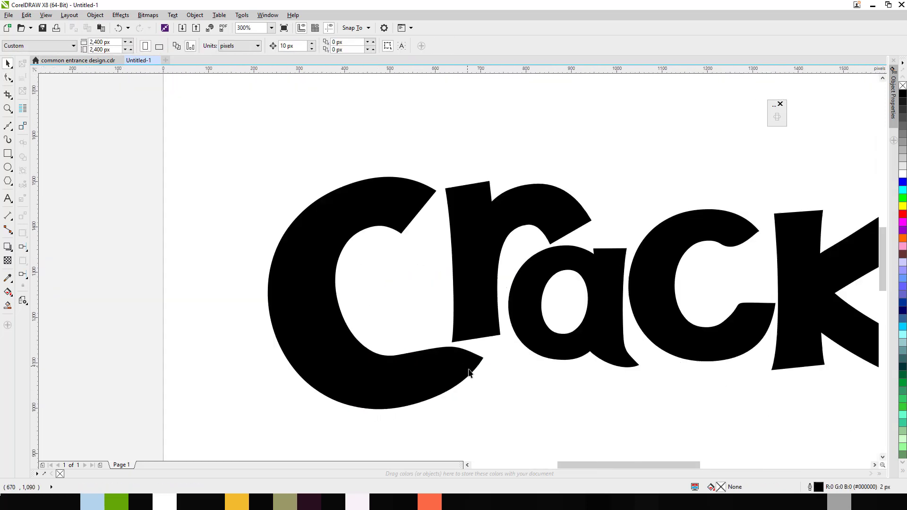
key("F10")
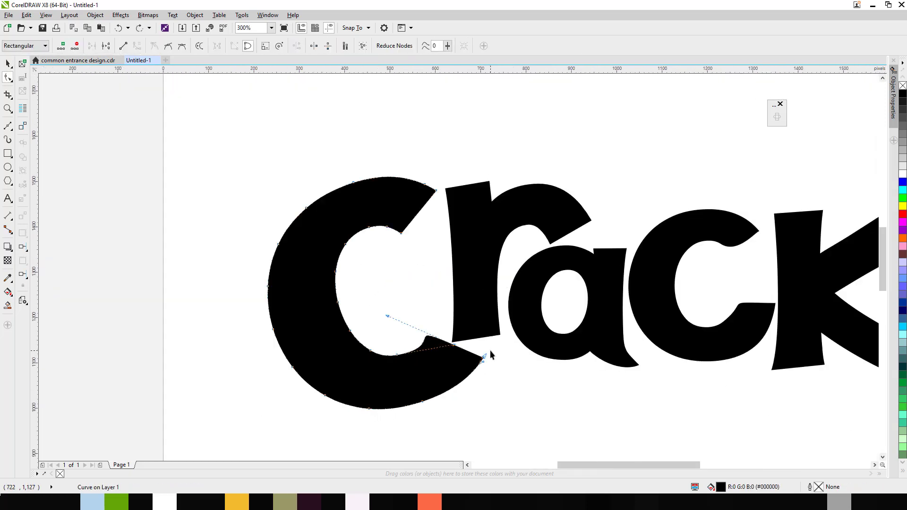
left_click_drag(491, 356, 429, 336)
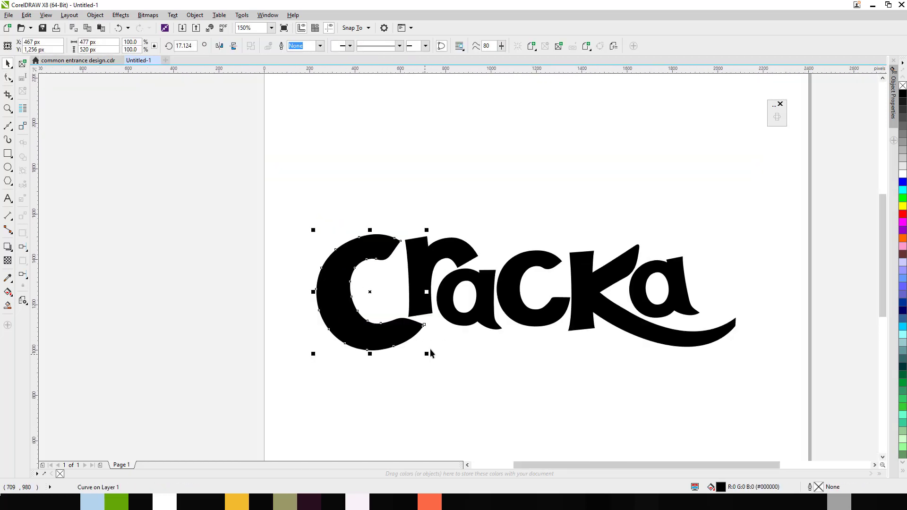
Enlarge the first C slightly, keeping its proportions
left_click_drag(427, 354, 436, 364)
left_click(407, 333)
left_click(434, 204)
Delete the upper corner of the r's stem and adjust the curve handles to round its top
scroll(433, 204, "up", 2)
left_click(457, 287)
key("F10")
left_click_drag(335, 212, 355, 261)
key("Delete")
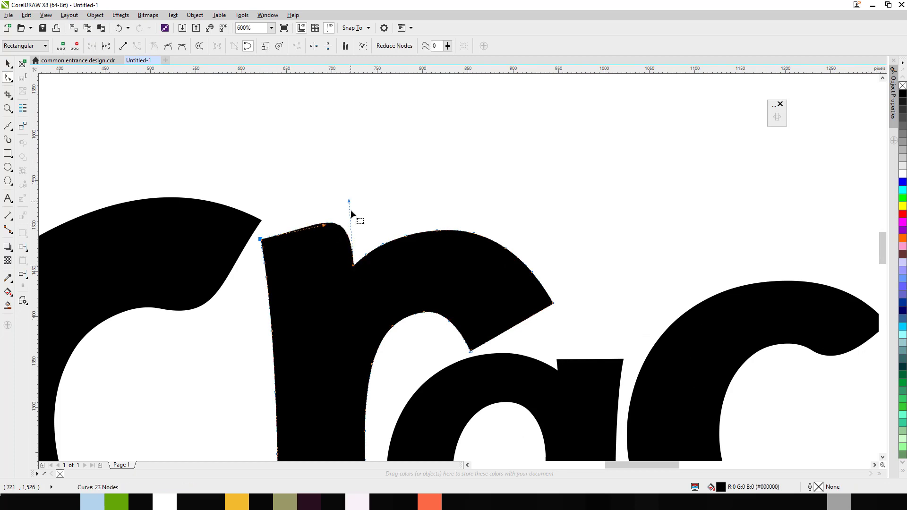
left_click_drag(350, 201, 341, 240)
Remove the inner corner at the end of the r's arm and curve it into a smooth terminal
key("Delete")
mouse_move(460, 363)
left_mouse_down()
mouse_move(477, 335)
mouse_move(517, 324)
mouse_move(461, 366)
left_mouse_up()
key("space")
key("F10")
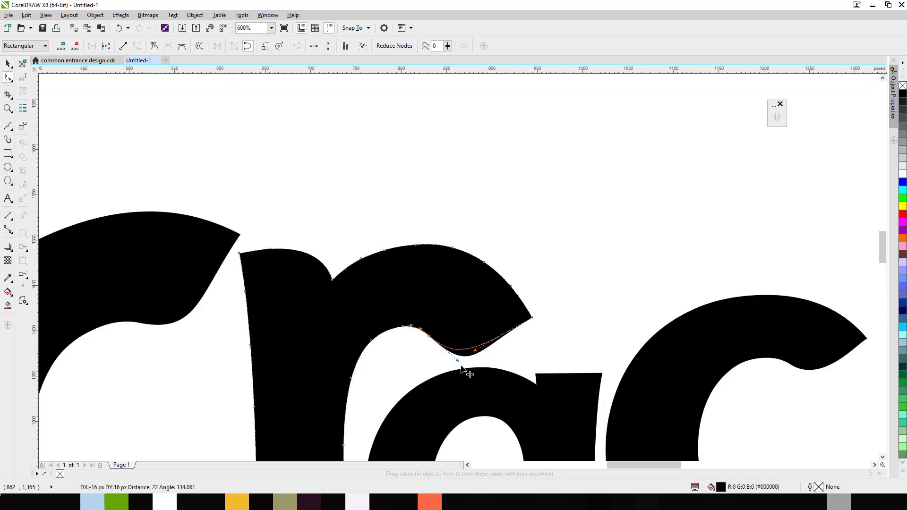
key("space")
scroll(326, 270, "down", 2)
left_click(504, 357)
scroll(566, 333, "up", 2)
left_click_drag(551, 348, 547, 354)
scroll(510, 314, "down", 2)
scroll(418, 292, "down", 3)
left_click(418, 260)
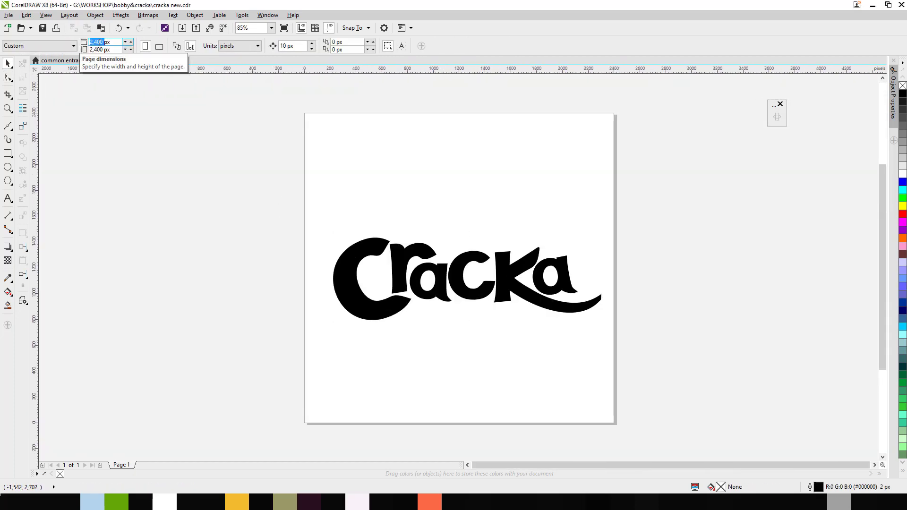
Set the page width to 5000 px
left_click(97, 42)
type("5000")
key("Return")
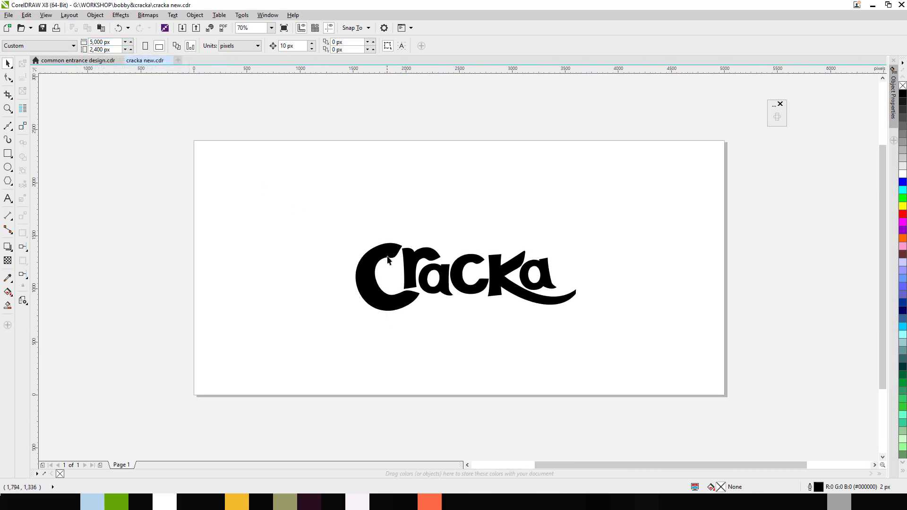
Group all the letters of the wordmark and set the group's width to 5000 px in proportion
left_click_drag(290, 207, 610, 342)
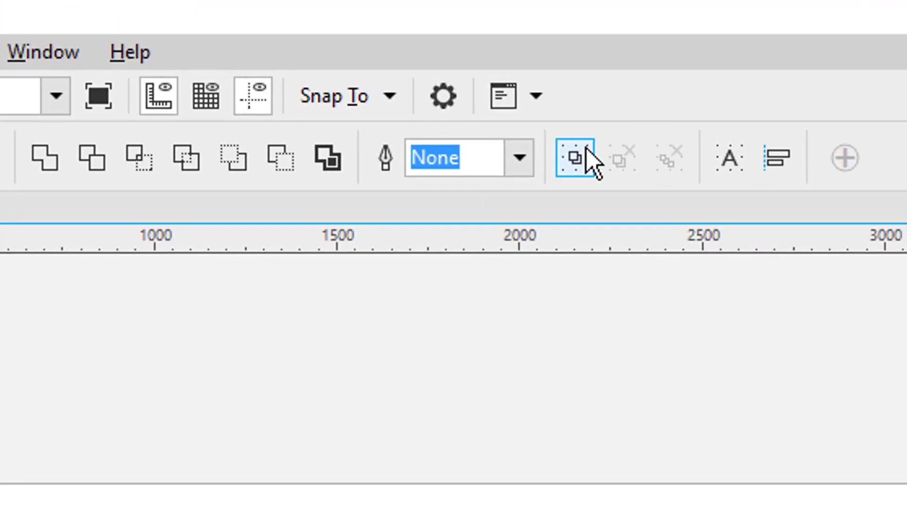
left_click(584, 154)
double_click(310, 149)
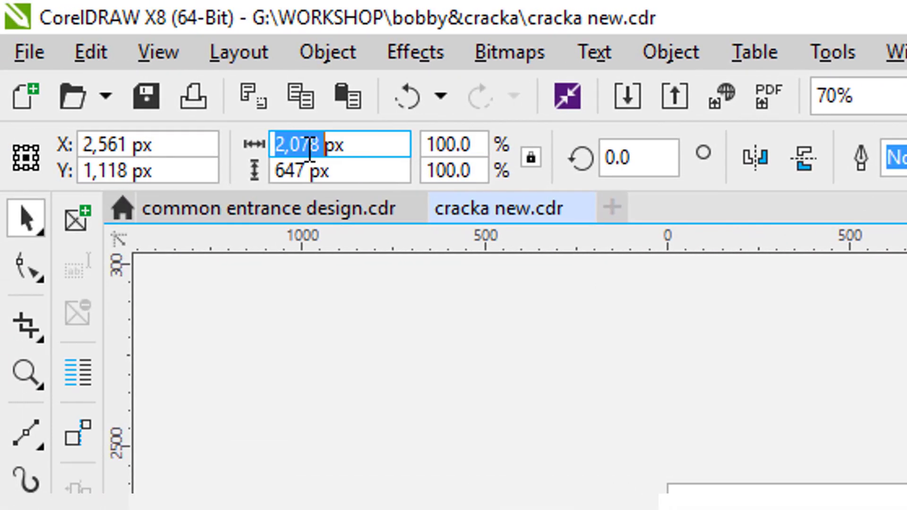
type("5000")
key("Return")
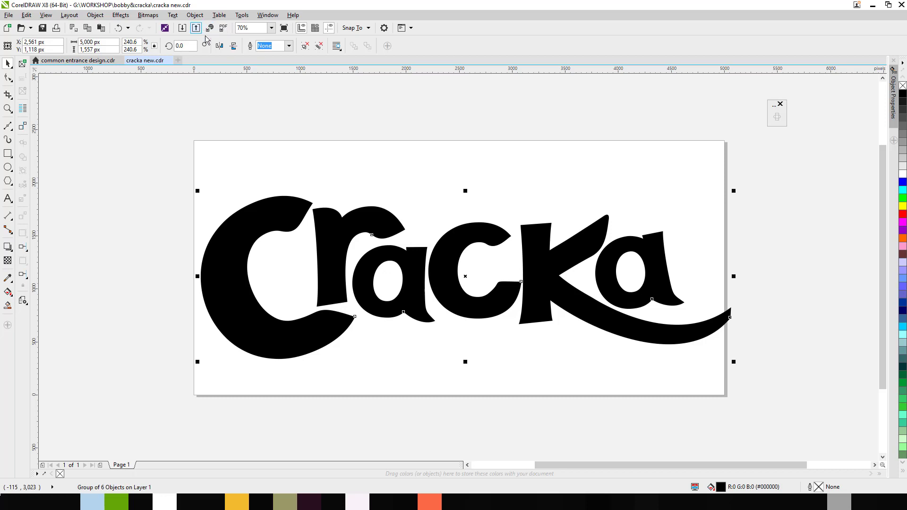
Export the selected group as the PSD file "cracka new", replacing the existing file, in 24-bit RGB at 300 dpi with a transparent background
key("ctrl+e")
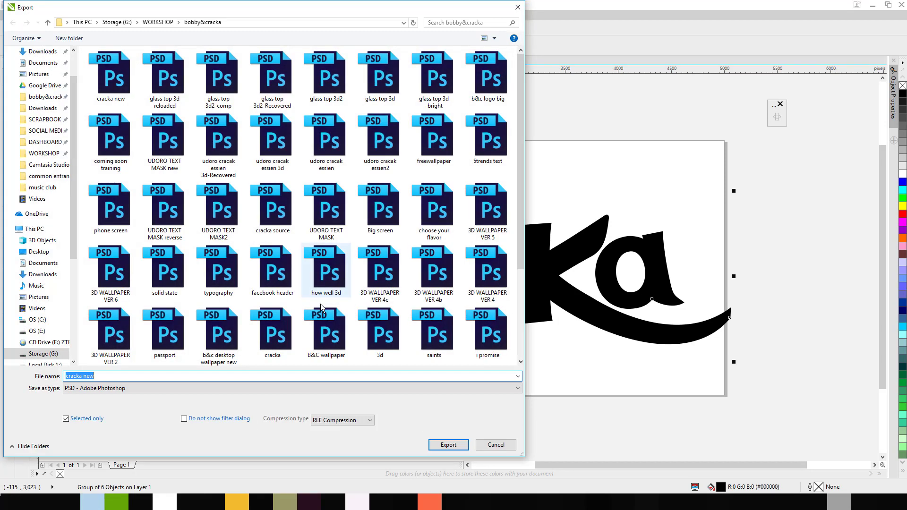
left_click(444, 446)
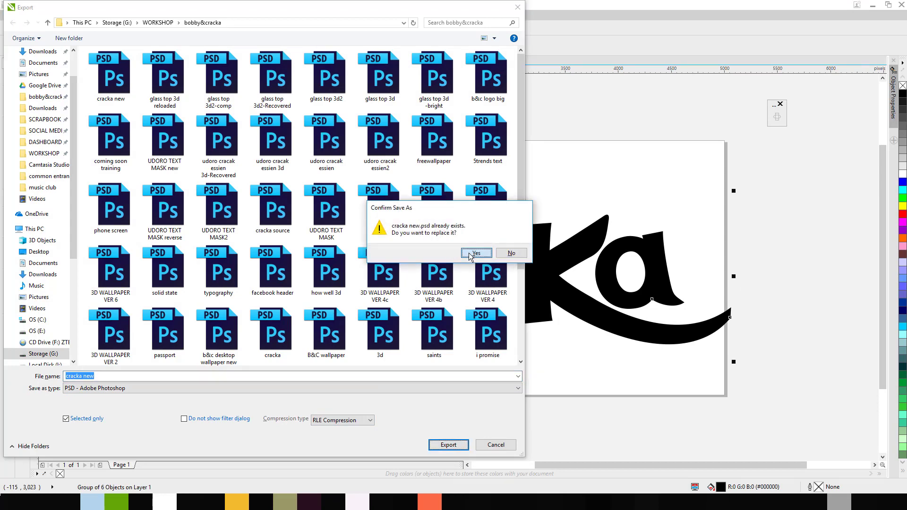
left_click(469, 257)
left_click(402, 257)
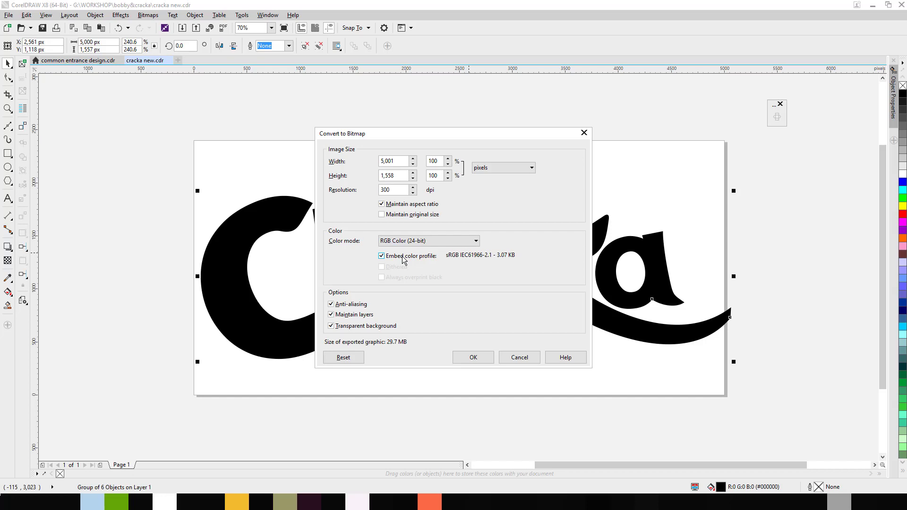
left_click(471, 358)
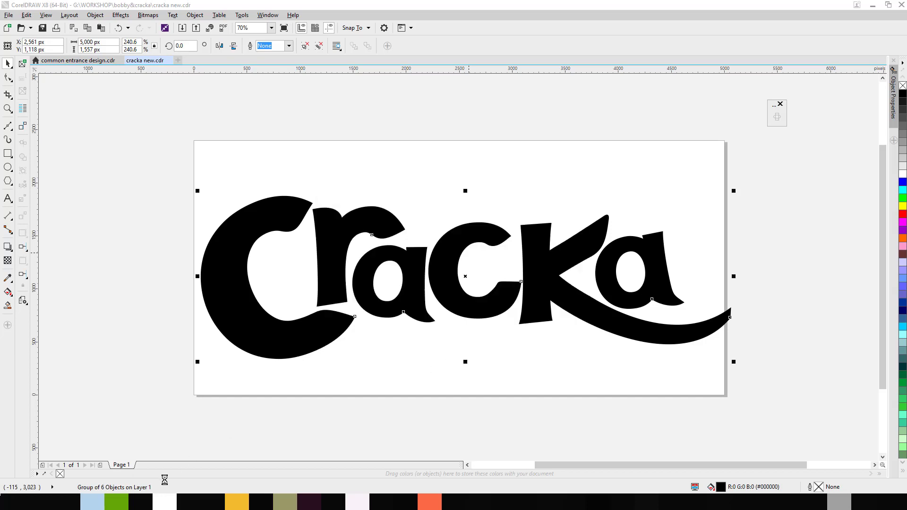
Switch to Photoshop and open cracka new.psd
left_click(189, 502)
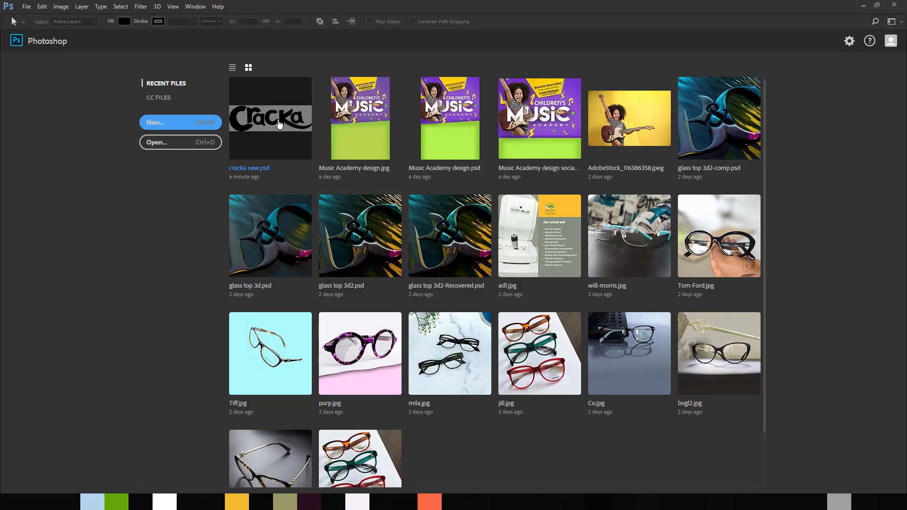
left_click(203, 123)
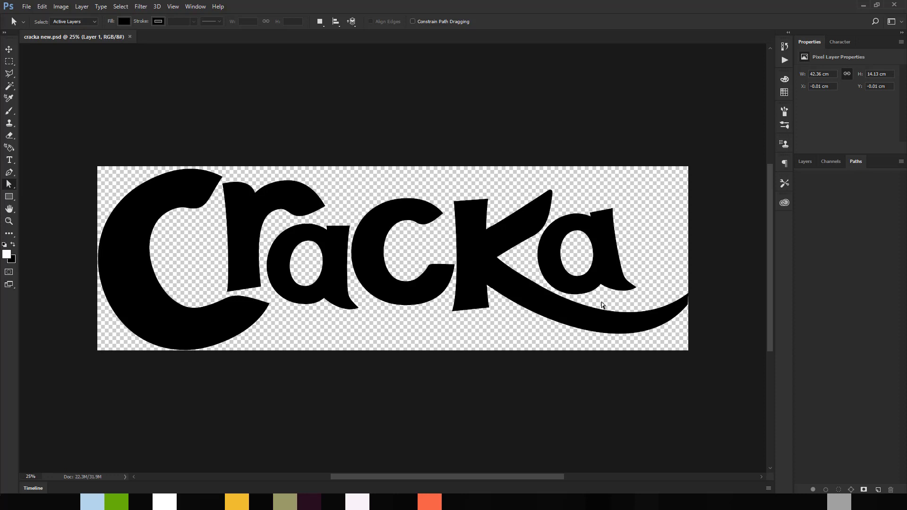
Load Layer 1's wordmark outline as a selection and make a work path from it
left_click(805, 162)
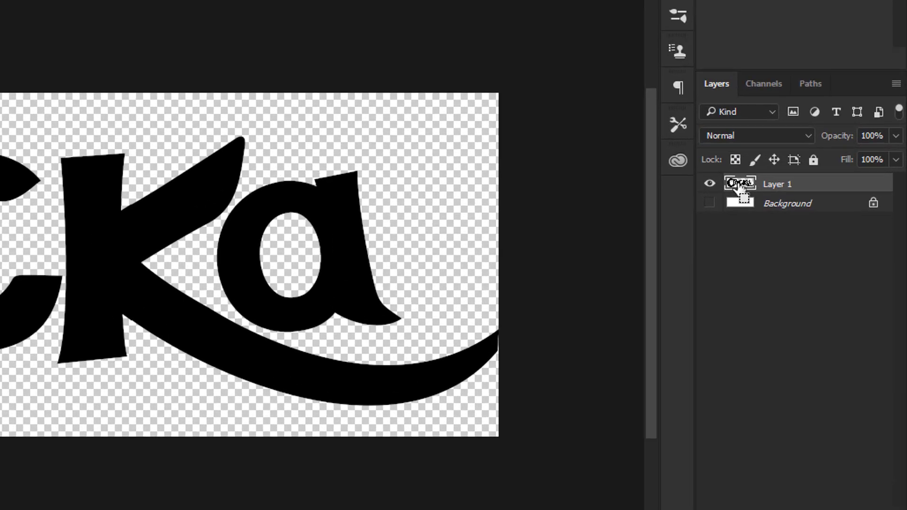
left_click(818, 215, "ctrl")
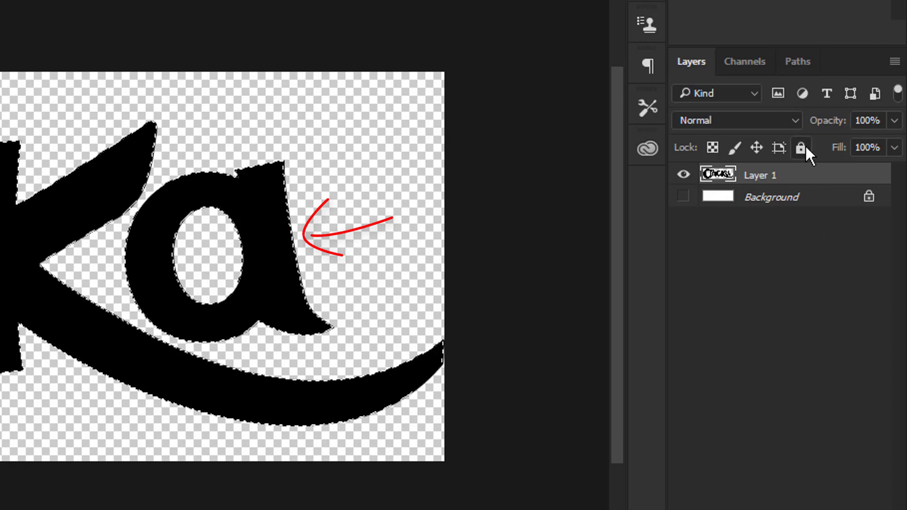
left_click(804, 66)
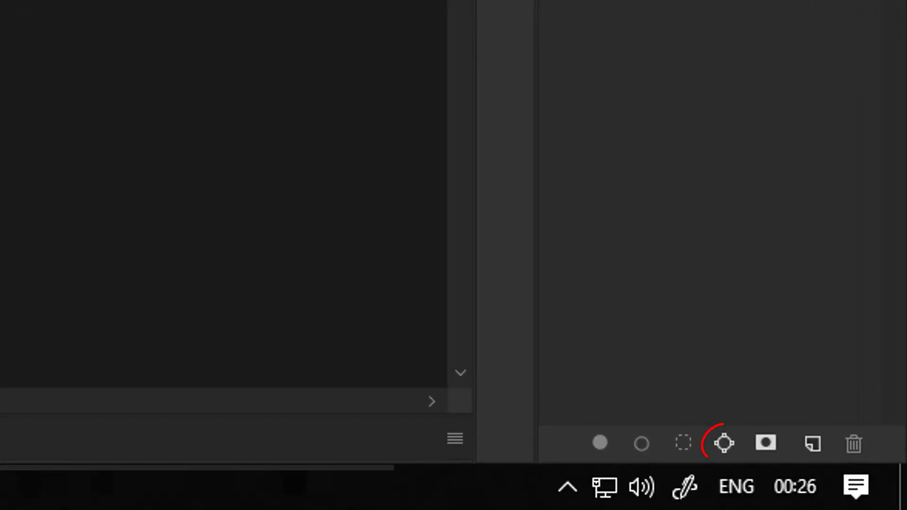
left_click(722, 446)
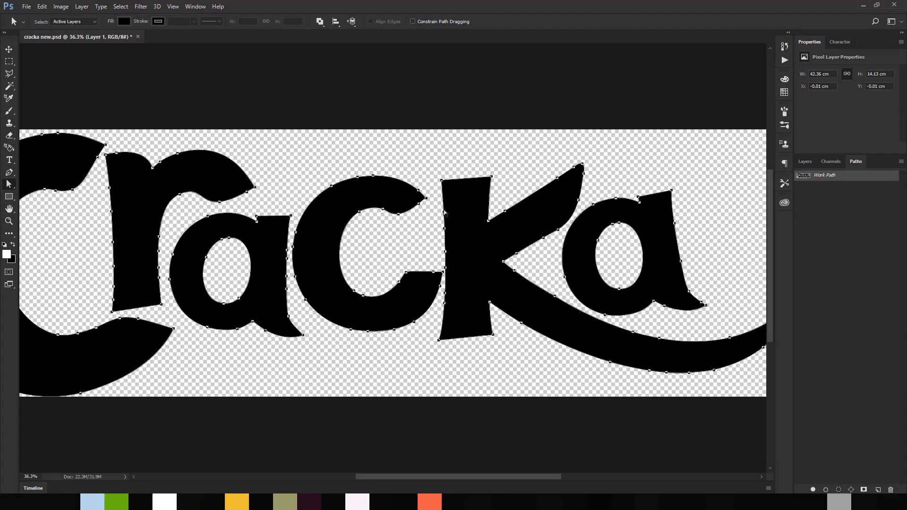
scroll(426, 213, "up", 2)
scroll(412, 217, "up", 5)
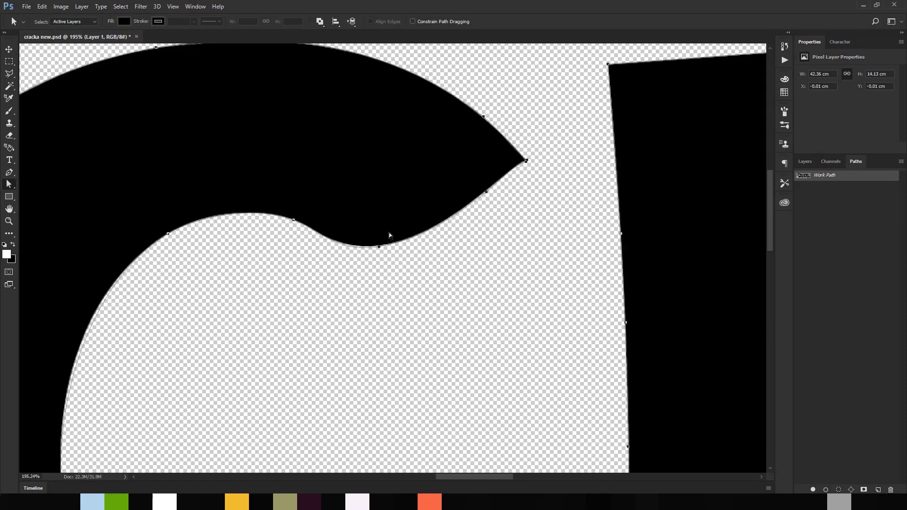
Inspect how closely the work path follows the letter edges, including the counter of the last a
scroll(443, 250, "down", 1)
scroll(465, 259, "down", 5)
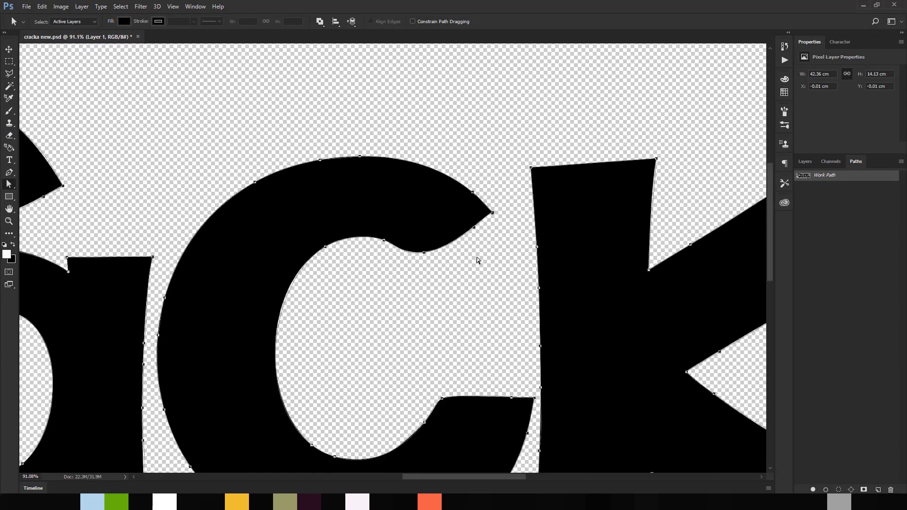
scroll(134, 297, "up", 3)
scroll(132, 196, "up", 2)
scroll(331, 213, "down", 4)
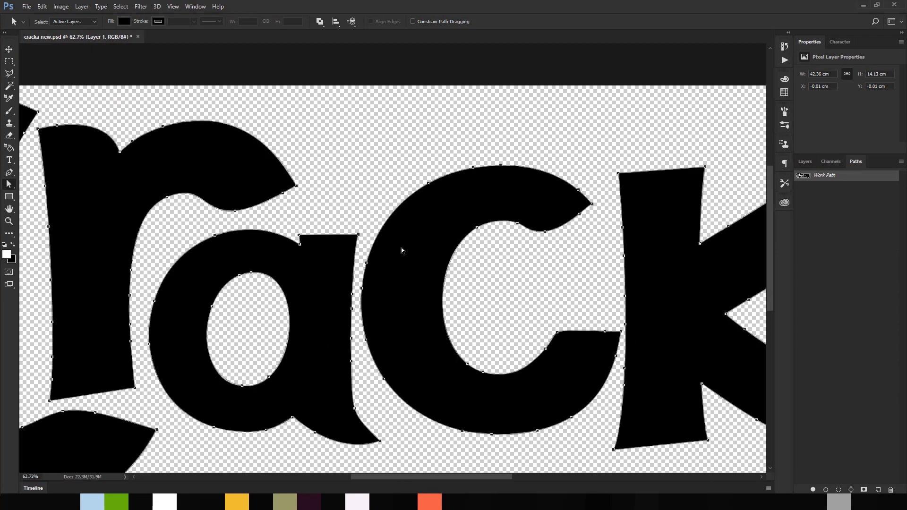
scroll(180, 205, "up", 3)
scroll(271, 262, "down", 1)
scroll(271, 262, "down", 5)
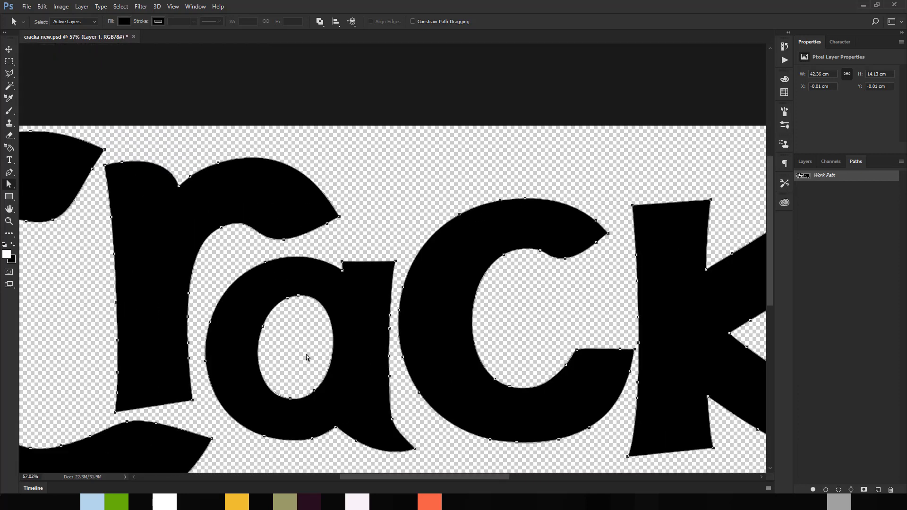
scroll(306, 355, "up", 4)
scroll(413, 260, "up", 1)
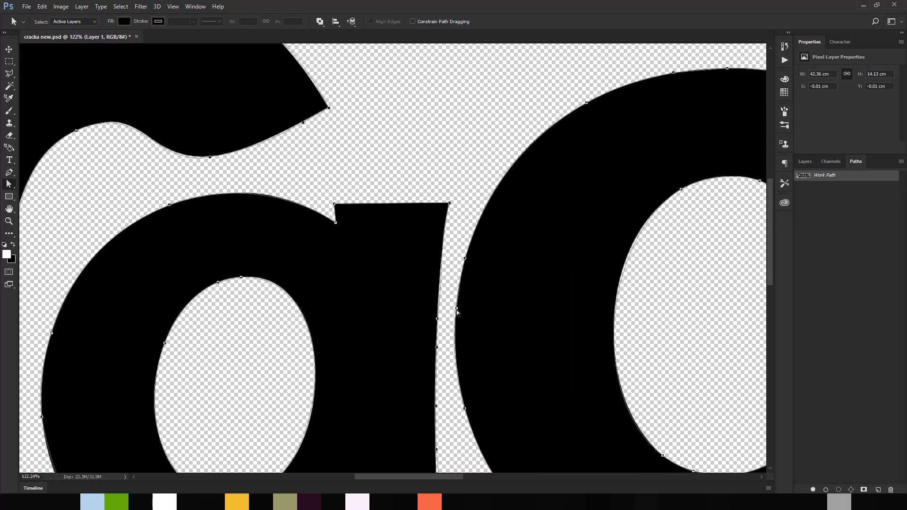
scroll(411, 312, "up", 2)
scroll(211, 287, "down", 1)
scroll(332, 304, "down", 4)
scroll(695, 352, "up", 3)
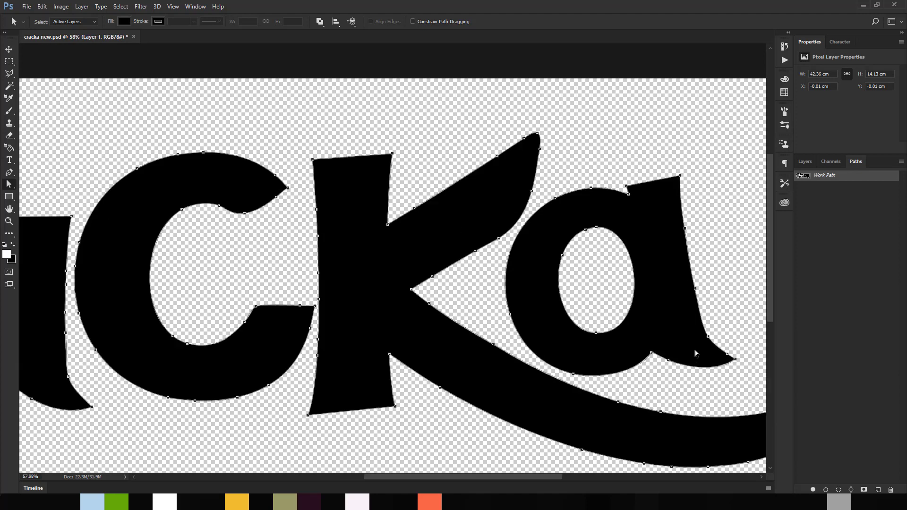
scroll(644, 279, "up", 3)
scroll(576, 167, "up", 10)
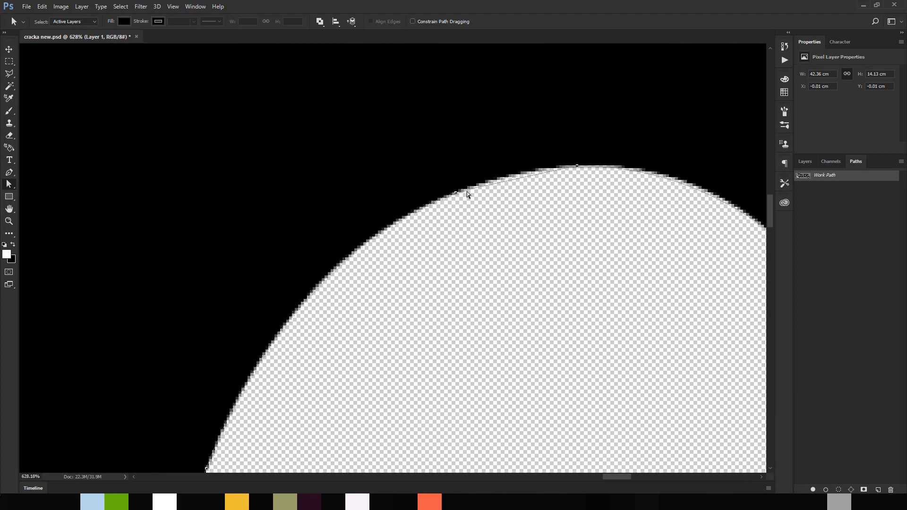
scroll(458, 188, "down", 12)
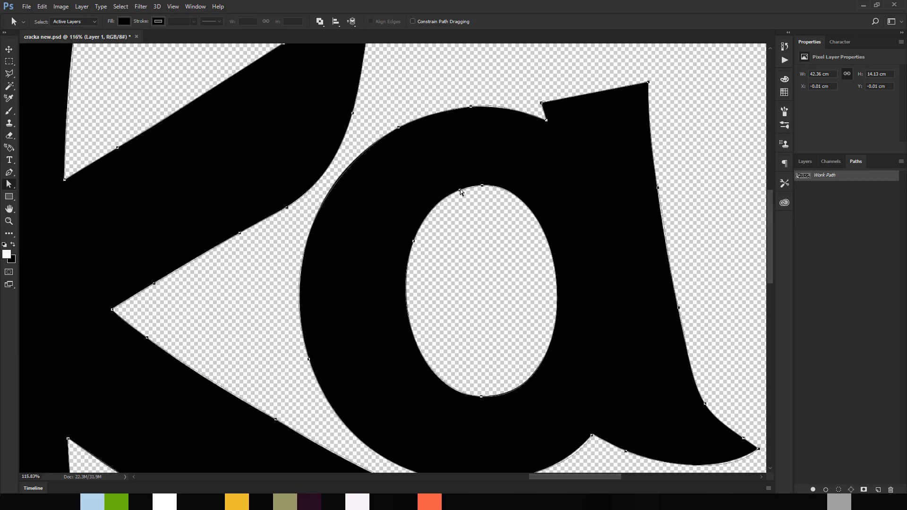
scroll(461, 189, "up", 7)
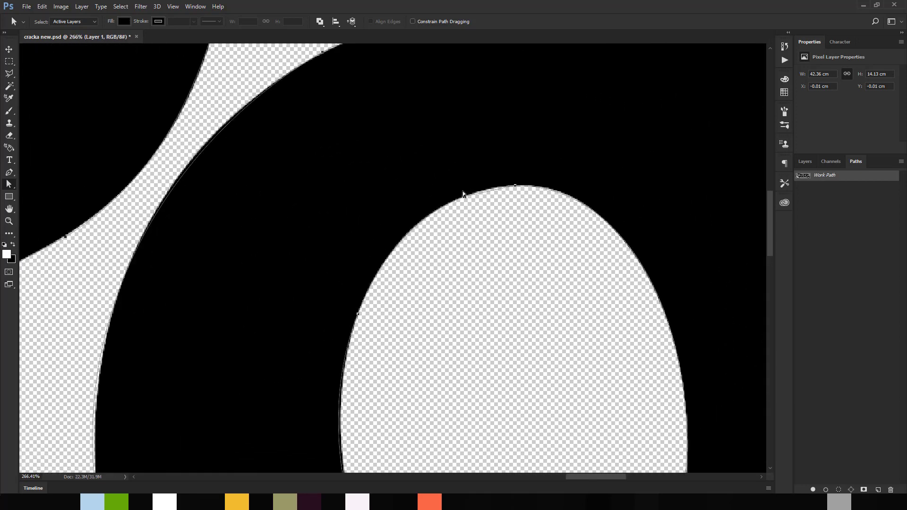
Adjust the work path's curve handles at the upper edge of the last a's counter
left_click(480, 196)
scroll(481, 197, "down", 6)
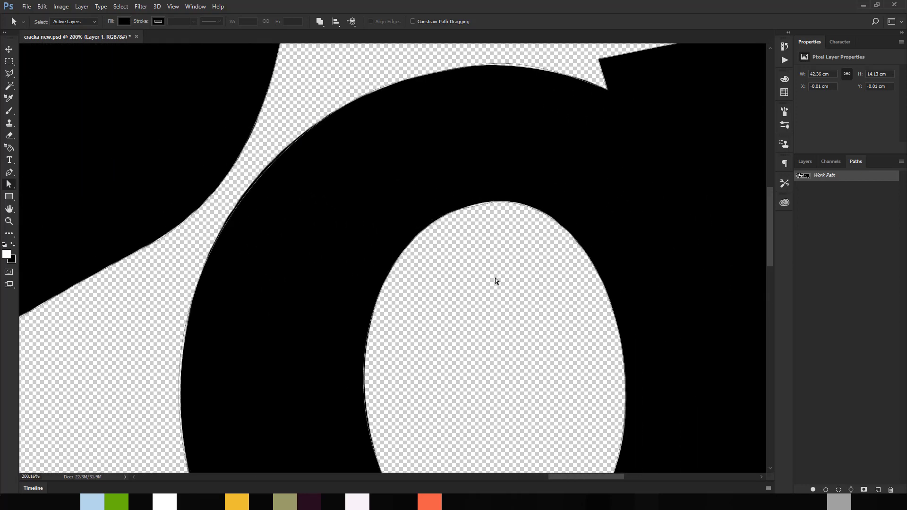
scroll(487, 235, "up", 8)
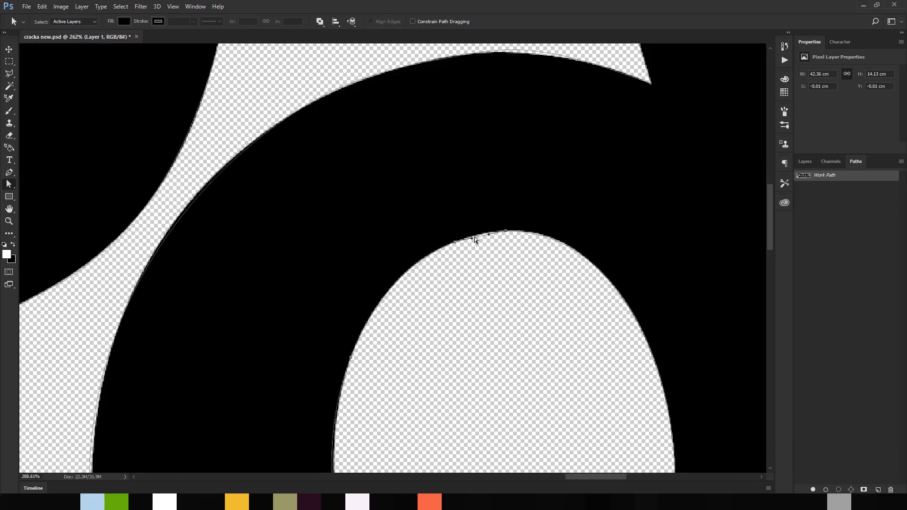
left_click(473, 238)
left_click_drag(471, 241, 499, 229)
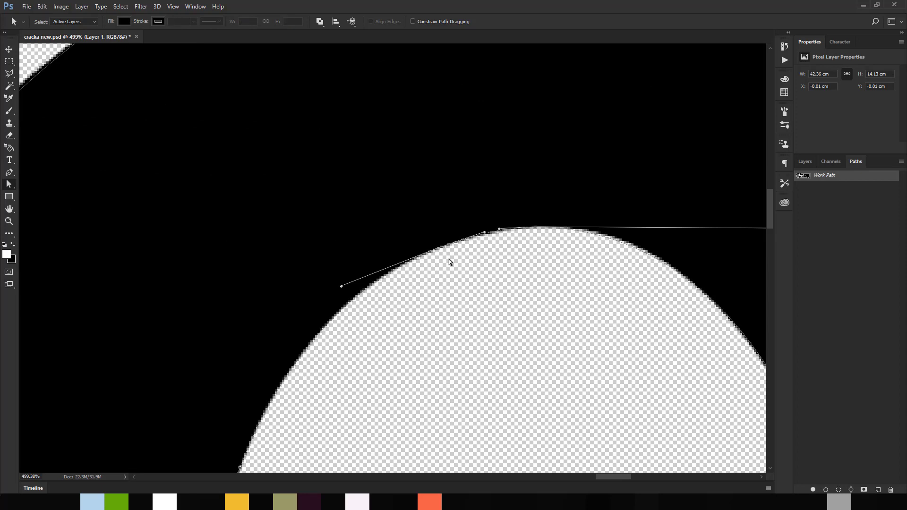
scroll(393, 249, "down", 5)
scroll(438, 244, "down", 5)
scroll(371, 349, "up", 5)
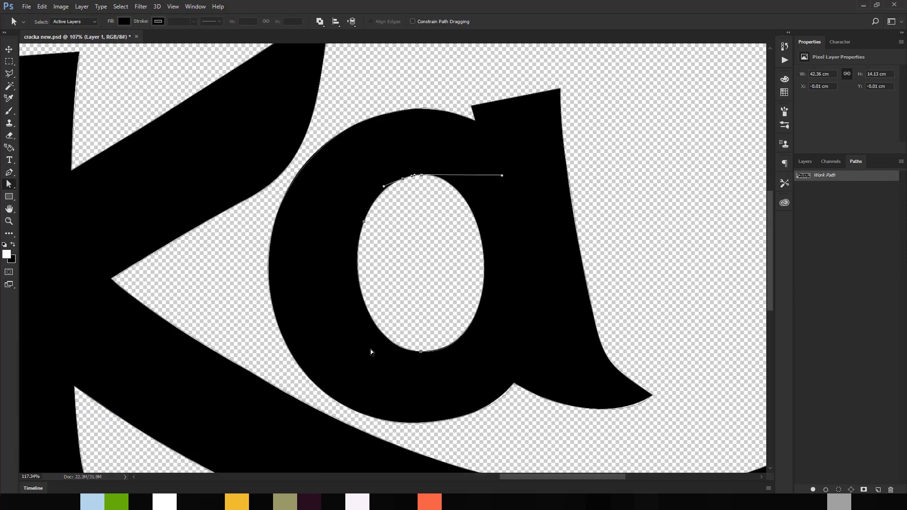
scroll(571, 336, "down", 6)
scroll(419, 224, "up", 4)
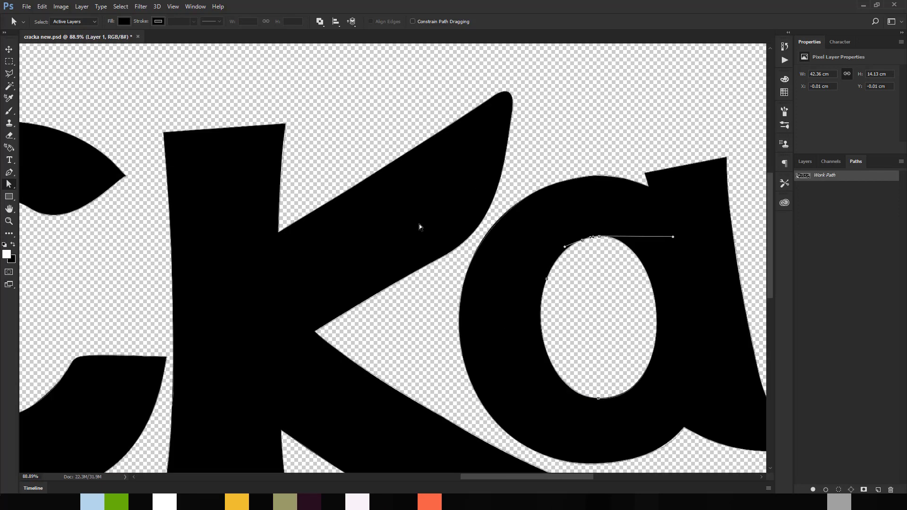
Lower Layer 1's opacity to 26% and show the white Background layer beneath it
left_click_drag(299, 212, 591, 236)
left_click_drag(133, 231, 385, 178)
left_click(802, 162)
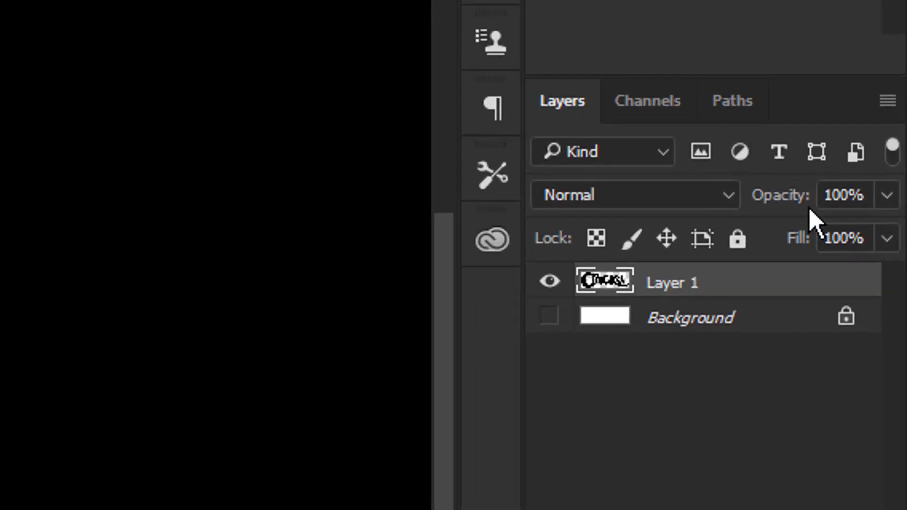
mouse_move(849, 194)
left_mouse_down()
mouse_move(806, 195)
mouse_move(857, 199)
left_mouse_up()
left_click(792, 229)
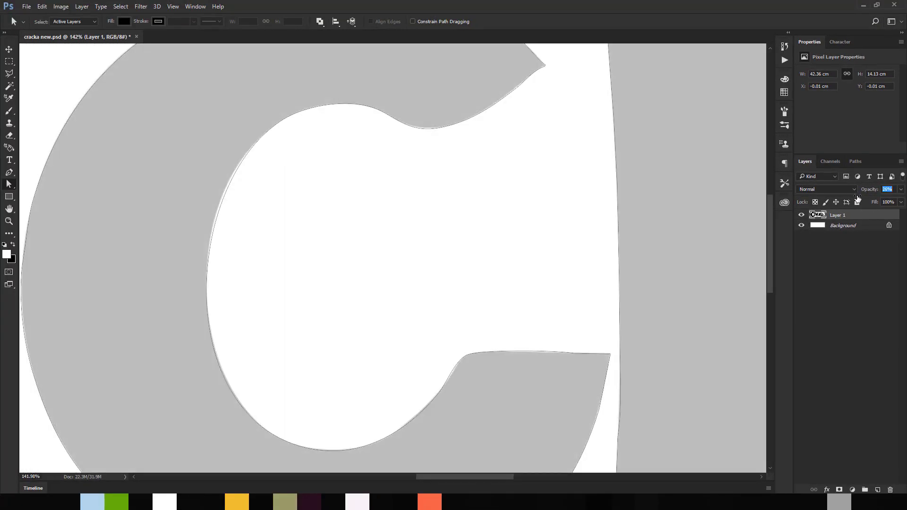
Adjust the path's curve at the top of the first a's counter to follow the letter's edge
scroll(223, 231, "up", 2)
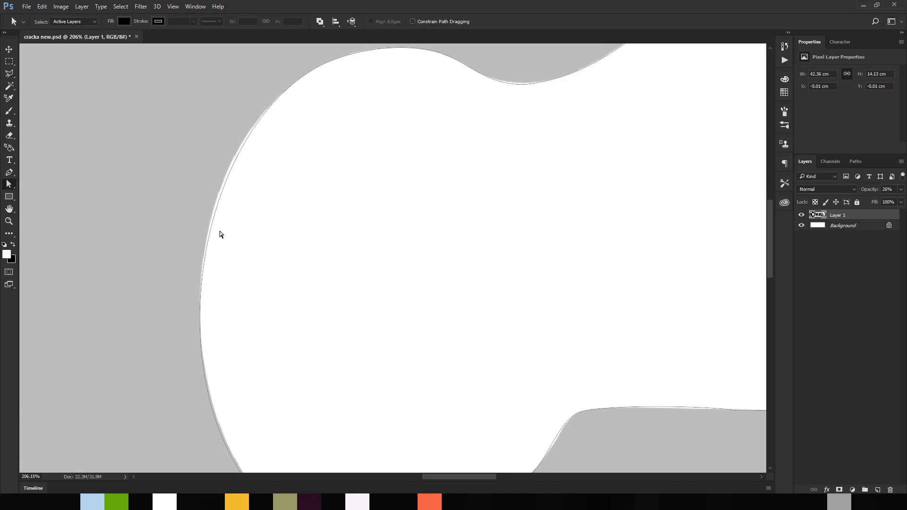
scroll(376, 297, "down", 3)
scroll(417, 210, "up", 10)
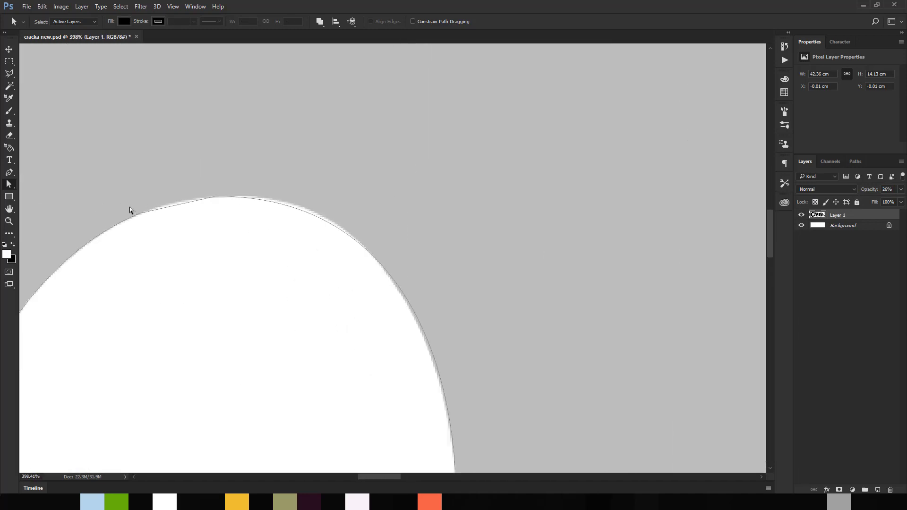
left_click_drag(204, 198, 203, 194)
scroll(421, 179, "down", 8)
scroll(316, 272, "up", 7)
scroll(377, 378, "down", 7)
scroll(298, 306, "up", 7)
Refine the path's anchor points and handles along the inner edge of the r's stem
left_click(253, 325)
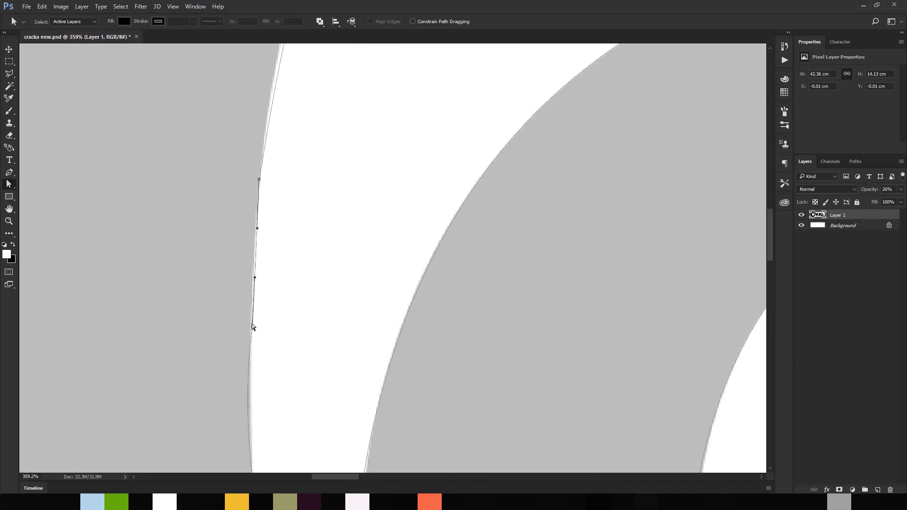
scroll(270, 278, "down", 3)
left_click(270, 278)
scroll(271, 280, "up", 2)
left_click(273, 309)
scroll(273, 303, "down", 5)
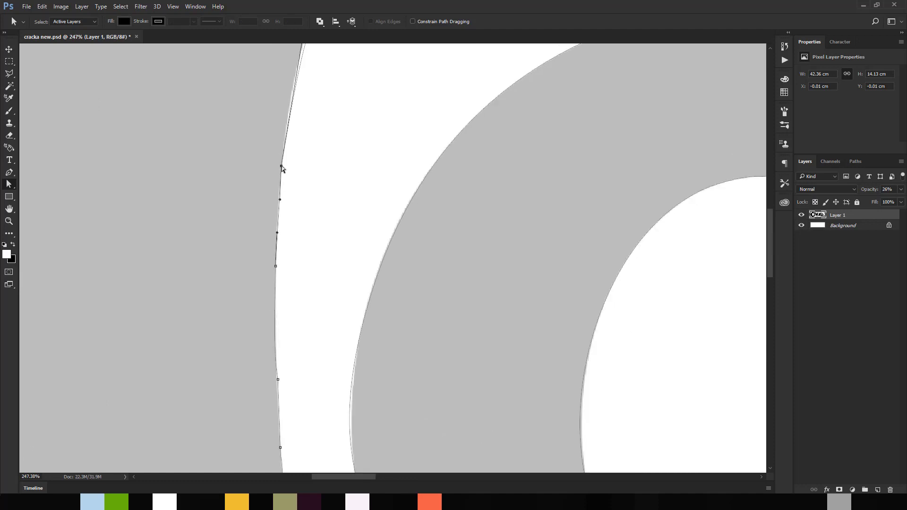
scroll(230, 286, "up", 5)
left_click_drag(256, 293, 527, 317)
left_click(266, 164)
scroll(267, 165, "down", 5)
Smooth the path on the inner curve of the large C near its upper terminal
left_click_drag(72, 152, 279, 305)
left_click_drag(633, 222, 327, 254)
scroll(330, 255, "up", 3)
left_click(335, 257)
scroll(216, 312, "up", 4)
left_click(143, 321)
scroll(329, 289, "down", 4)
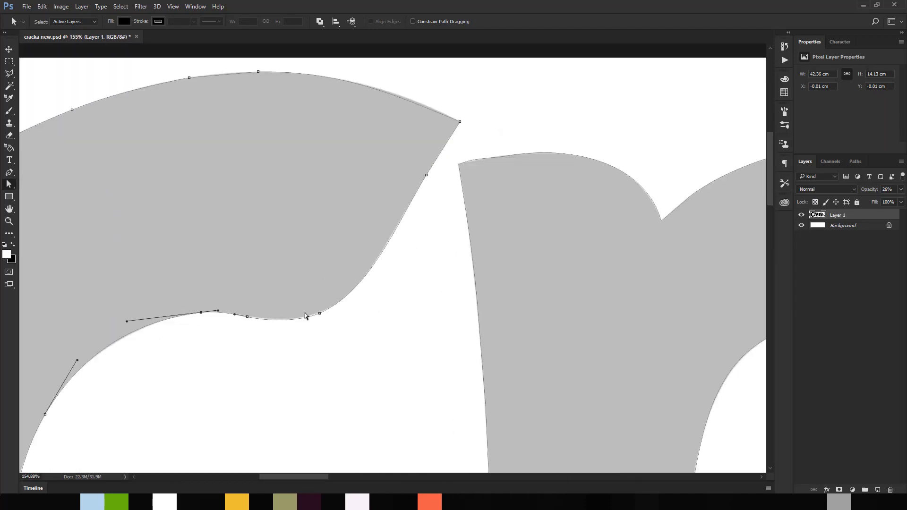
scroll(305, 313, "down", 8)
left_click_drag(408, 351, 263, 289)
Deselect the path's anchor points and add a new empty layer above Layer 1
key("v")
scroll(323, 289, "down", 4)
left_click(843, 226)
key("a")
left_click(370, 258)
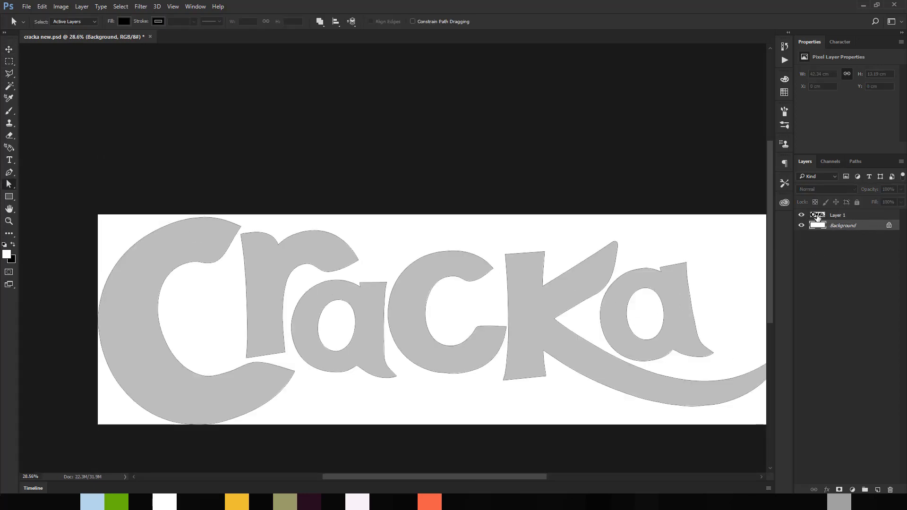
left_click(840, 217)
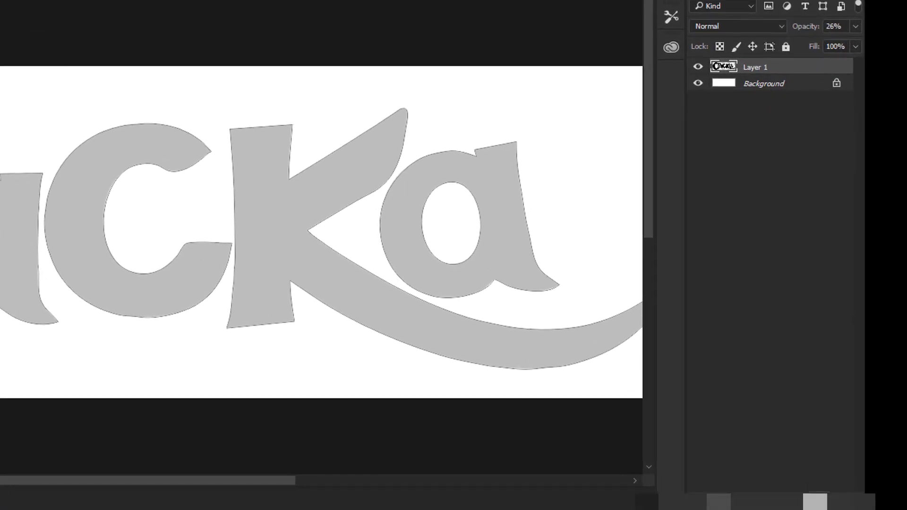
left_click(815, 501)
left_click(748, 77)
left_click(748, 72)
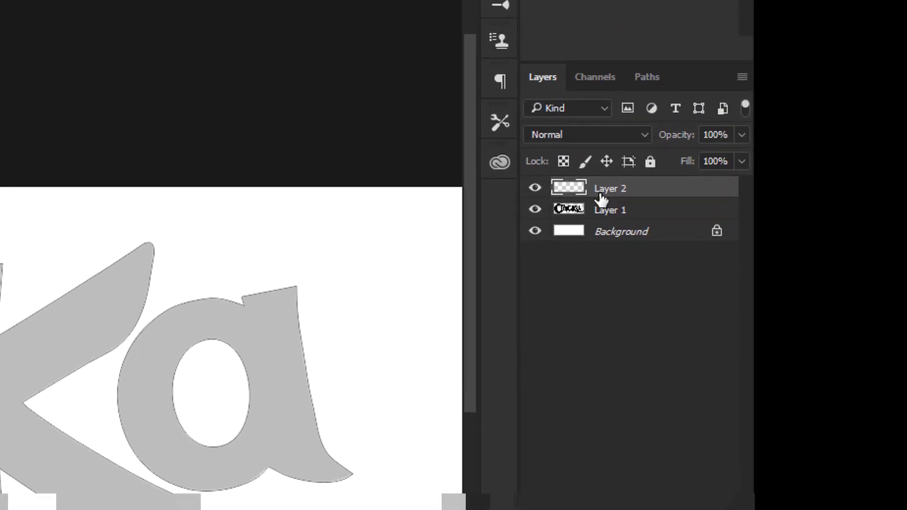
Create a new 3D extrusion on the empty layer from the work path
left_click(647, 76)
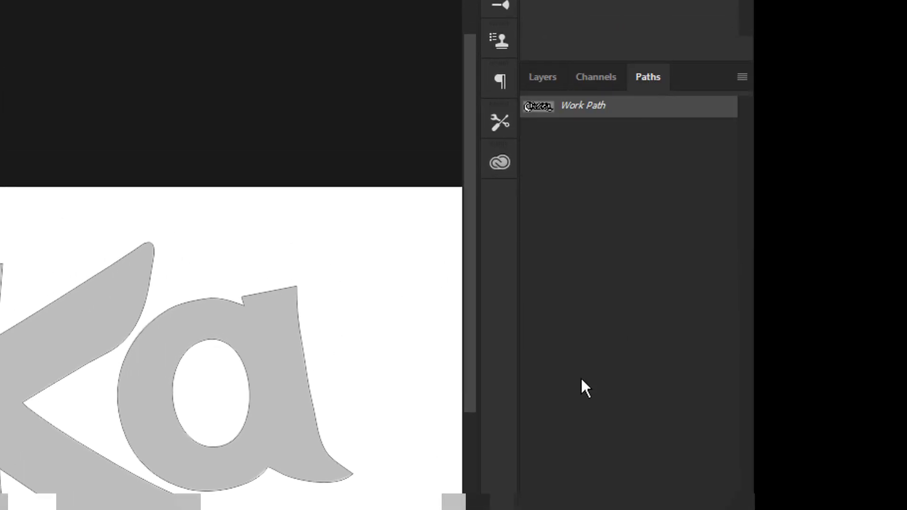
right_click(593, 109)
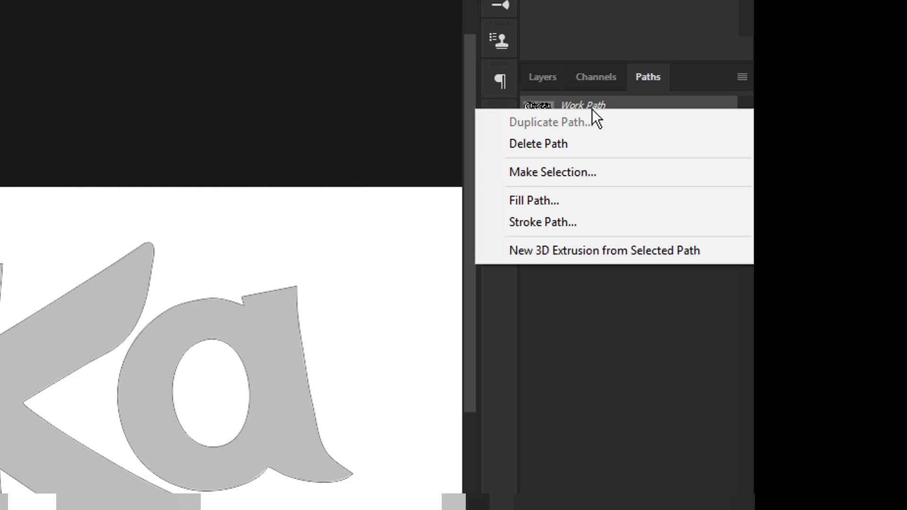
left_click(600, 260)
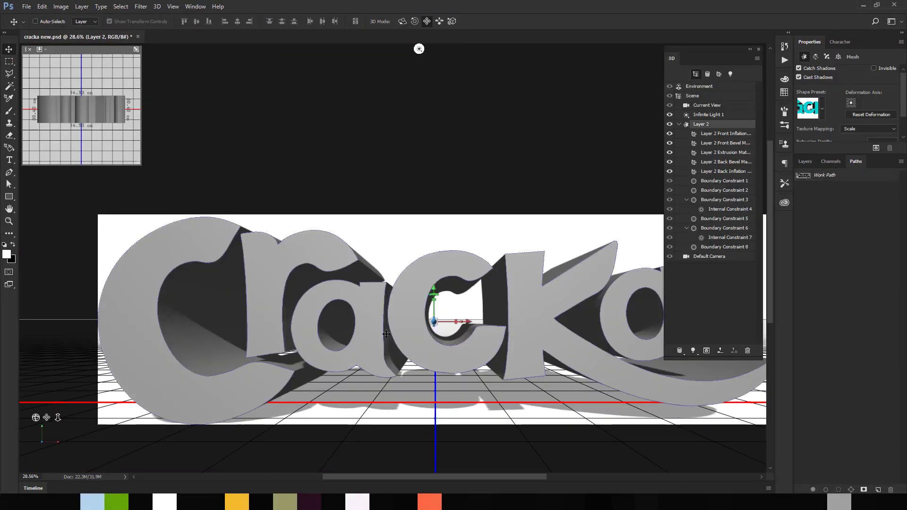
scroll(350, 257, "down", 1)
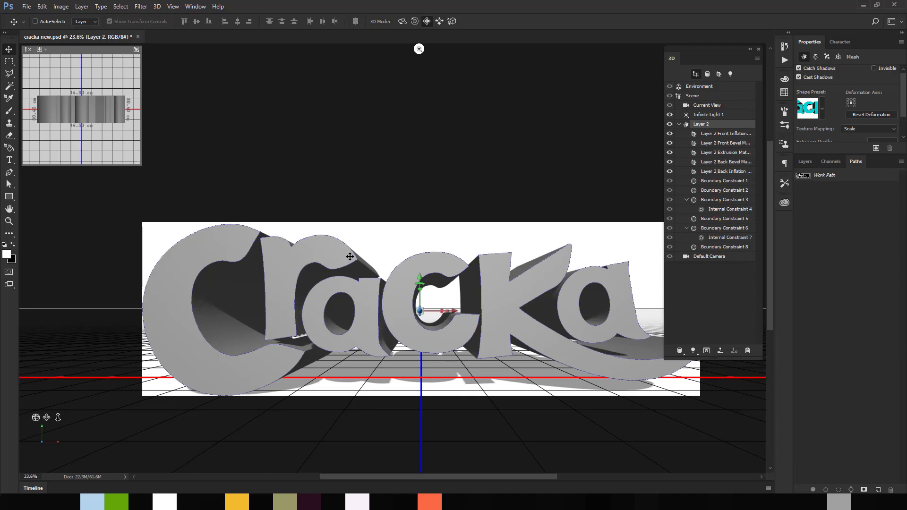
scroll(361, 290, "up", 2)
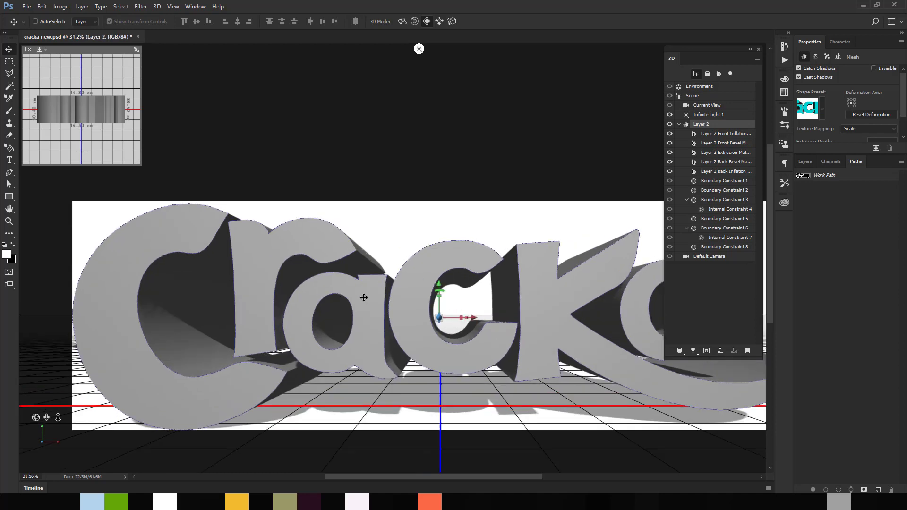
scroll(362, 291, "down", 2)
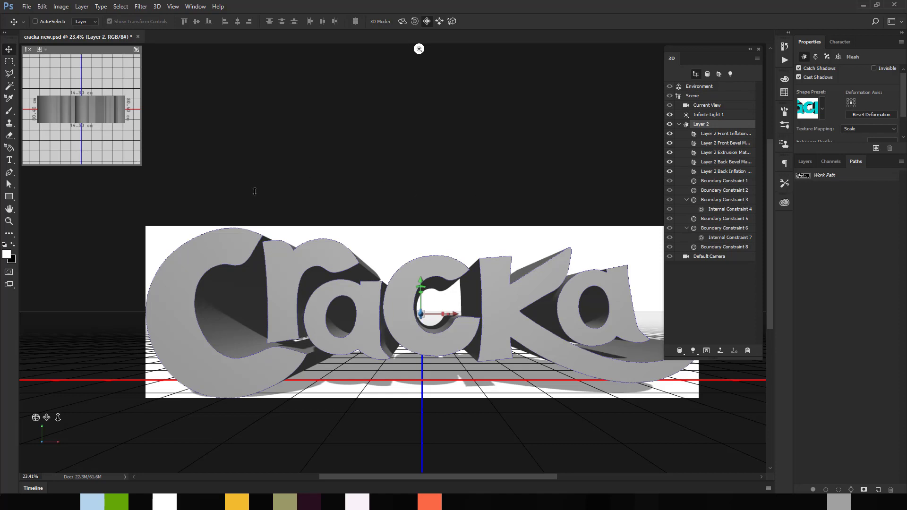
left_click(27, 6)
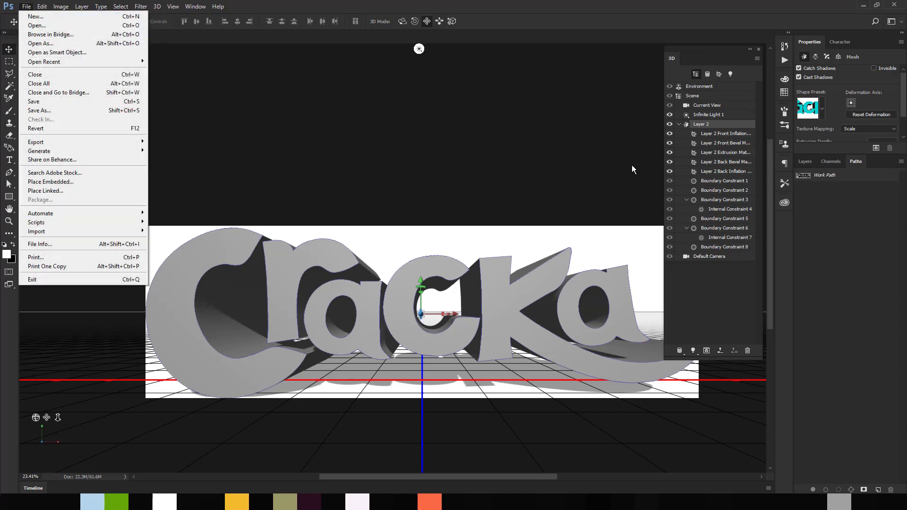
left_click(883, 193)
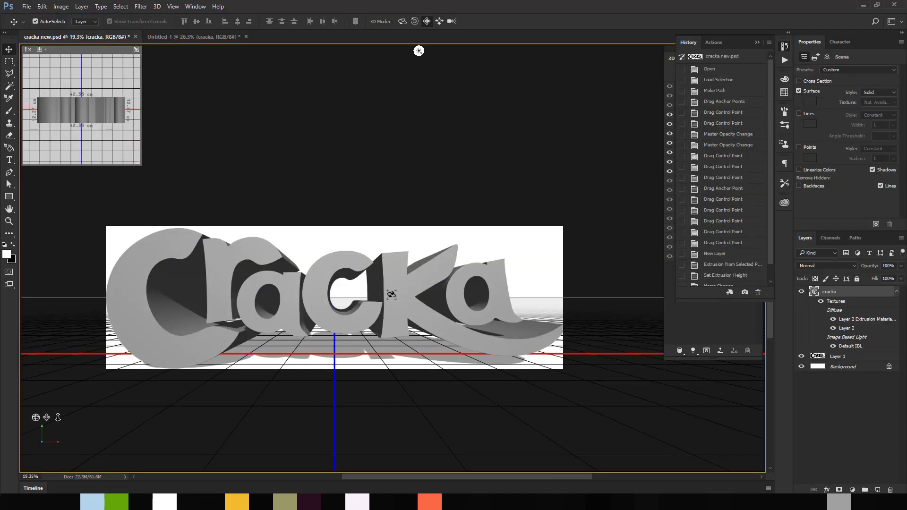
Resize the whole image to 851 px wide, keeping its proportions
key("ctrl+alt+i")
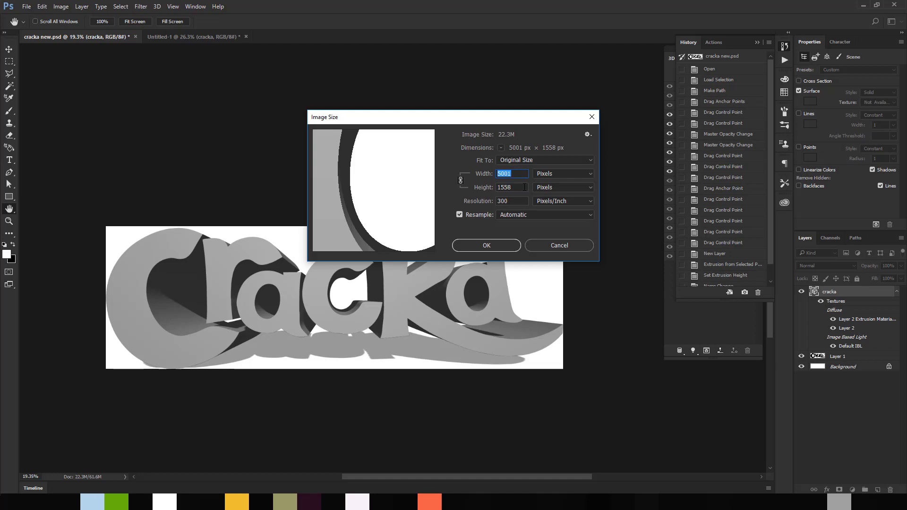
type("851")
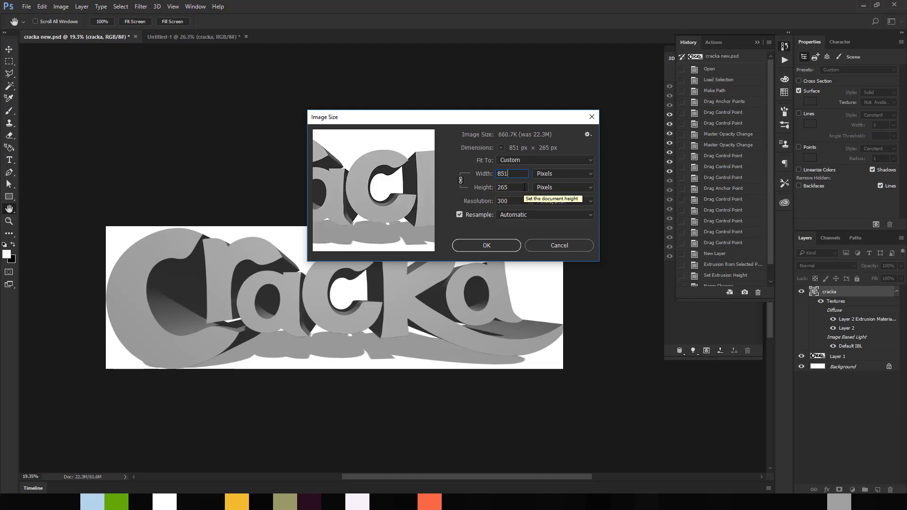
left_click(486, 245)
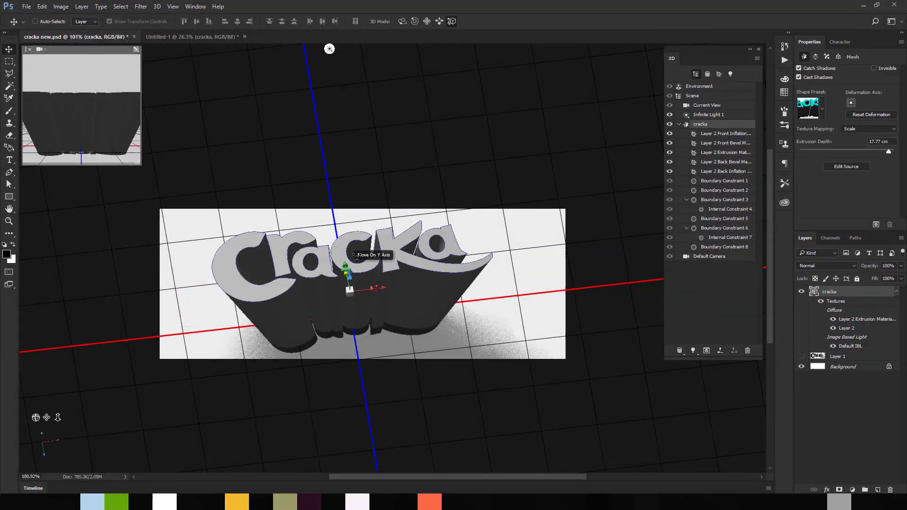
Shift the 3D wordmark along its Y axis and swing Infinite Light 1 to redirect the shading and shadow
left_click_drag(356, 265, 373, 223)
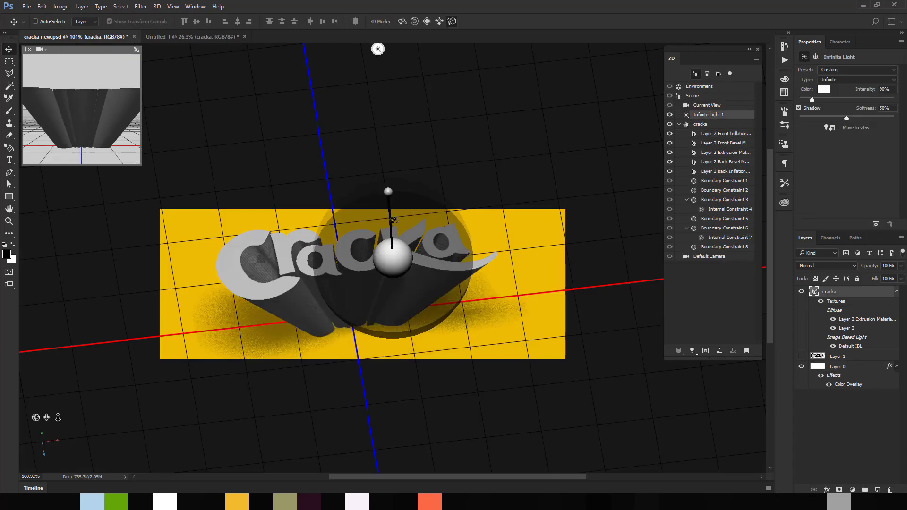
left_click_drag(385, 193, 355, 192)
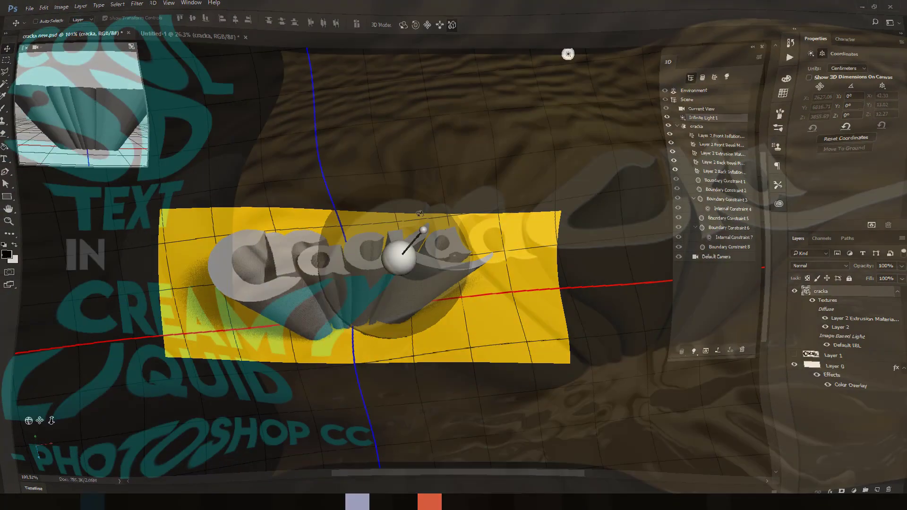